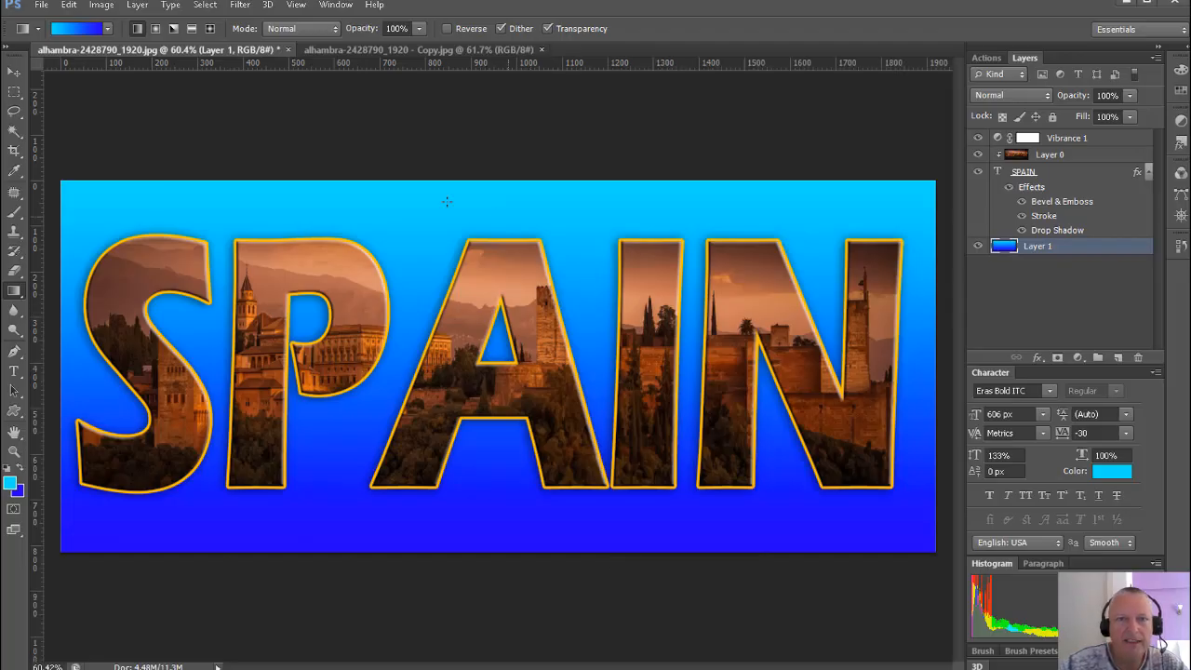
Switch to the alhambra-2428790_1920 - Copy.jpg document and convert its Background into a regular layer named Layer 0
{"action": "left_click", "coordinate": [438, 46]}
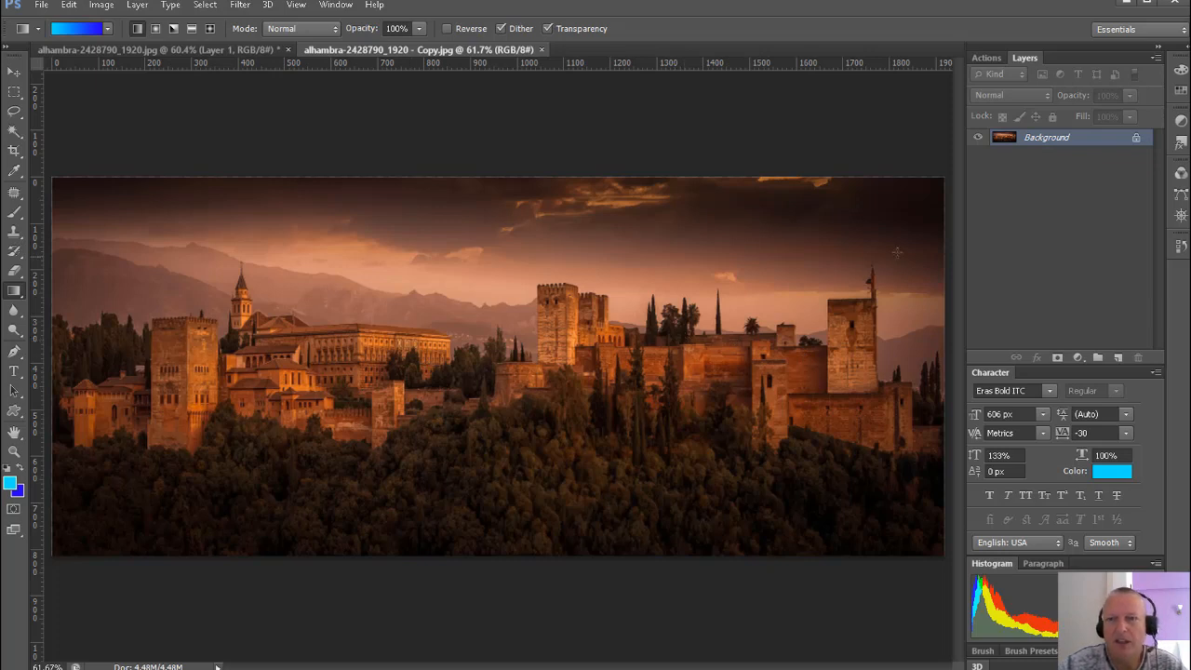
{"action": "double_click", "coordinate": [1055, 142]}
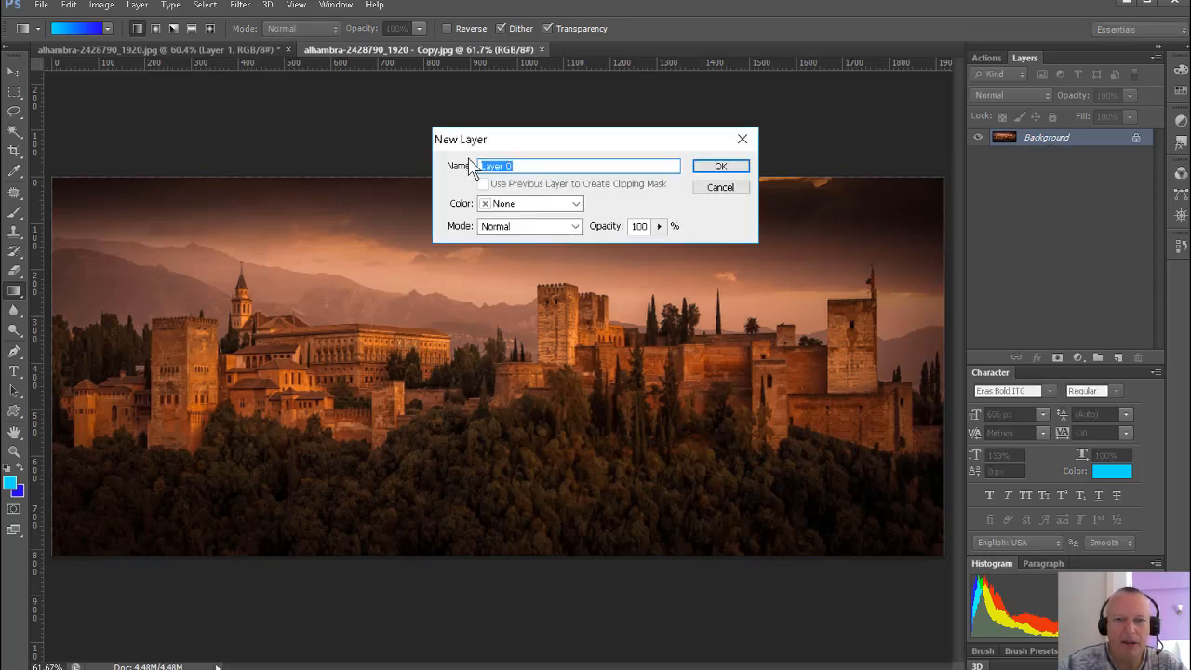
{"action": "left_click", "coordinate": [722, 166]}
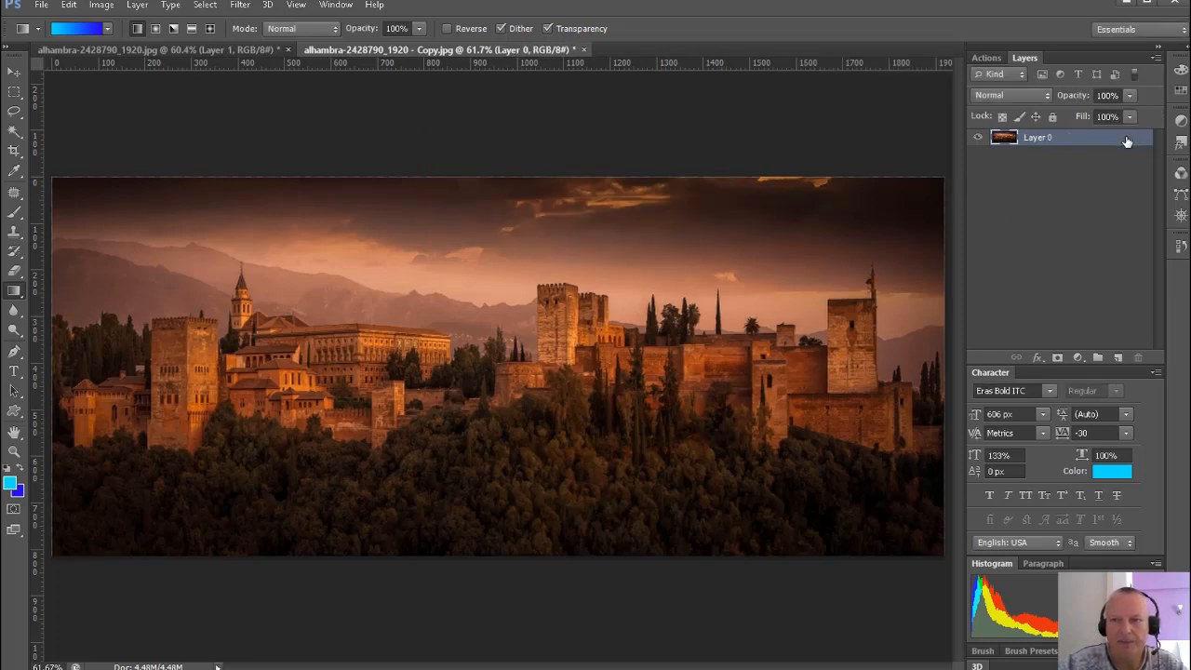
Add two empty layers and move the photo layer to the top of the layer stack
{"action": "left_click", "coordinate": [1119, 359]}
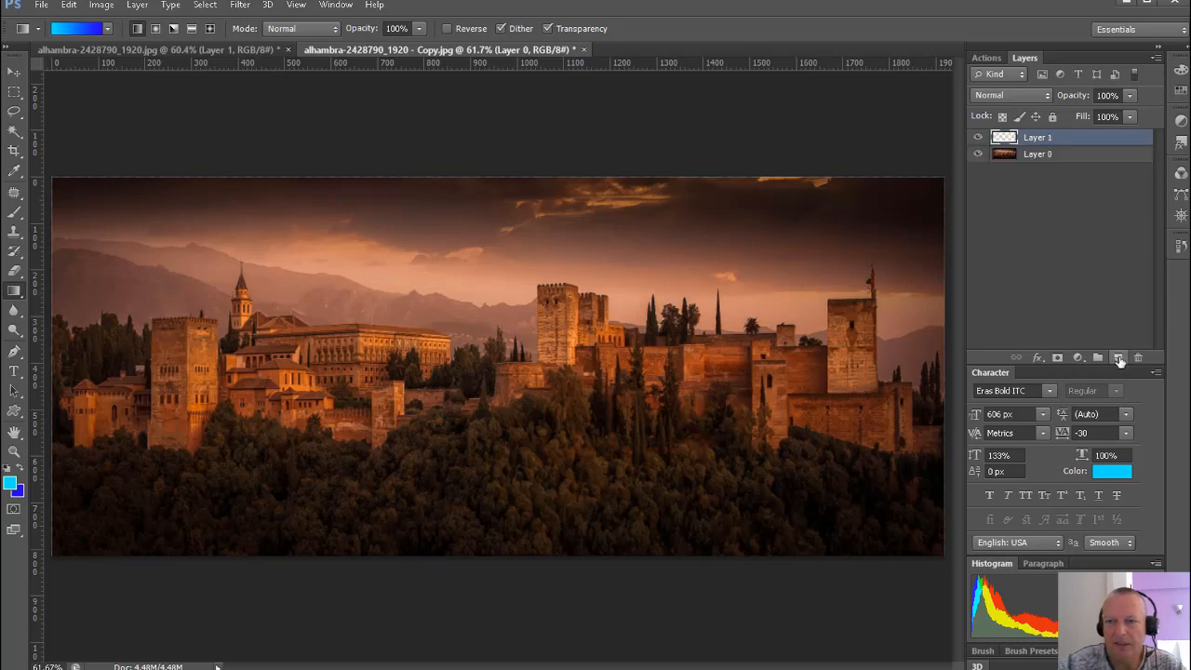
{"action": "left_click", "coordinate": [1119, 359]}
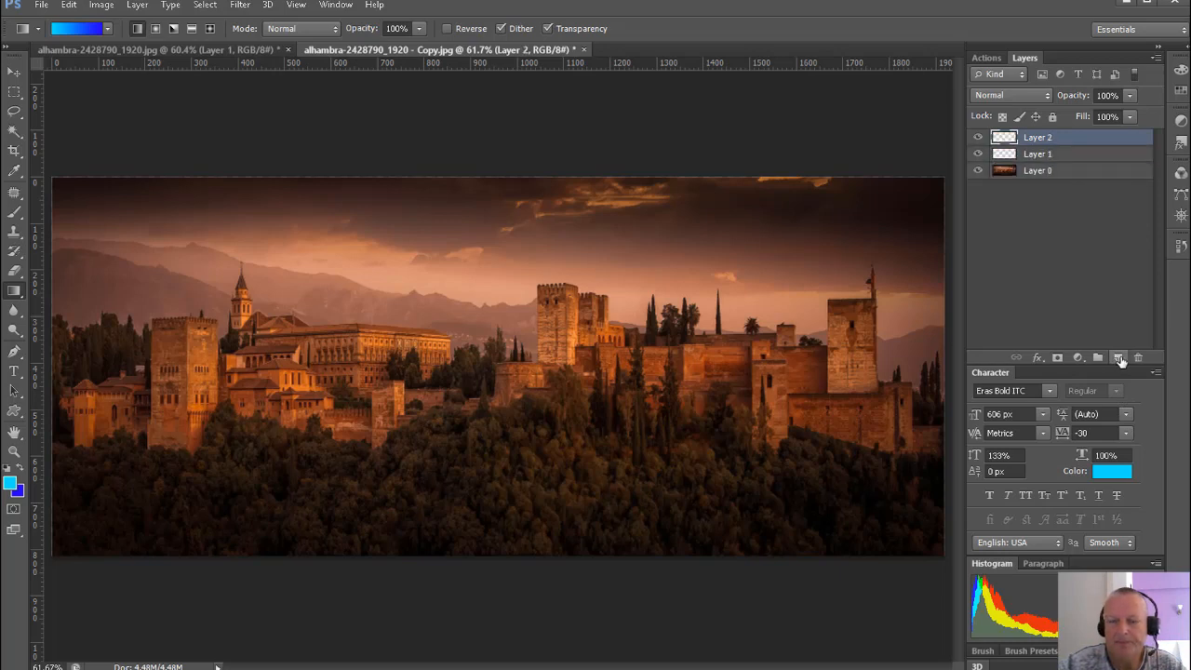
{"action": "left_click", "coordinate": [1004, 173]}
{"action": "left_click_drag", "start_coordinate": [1004, 173], "coordinate": [1011, 135]}
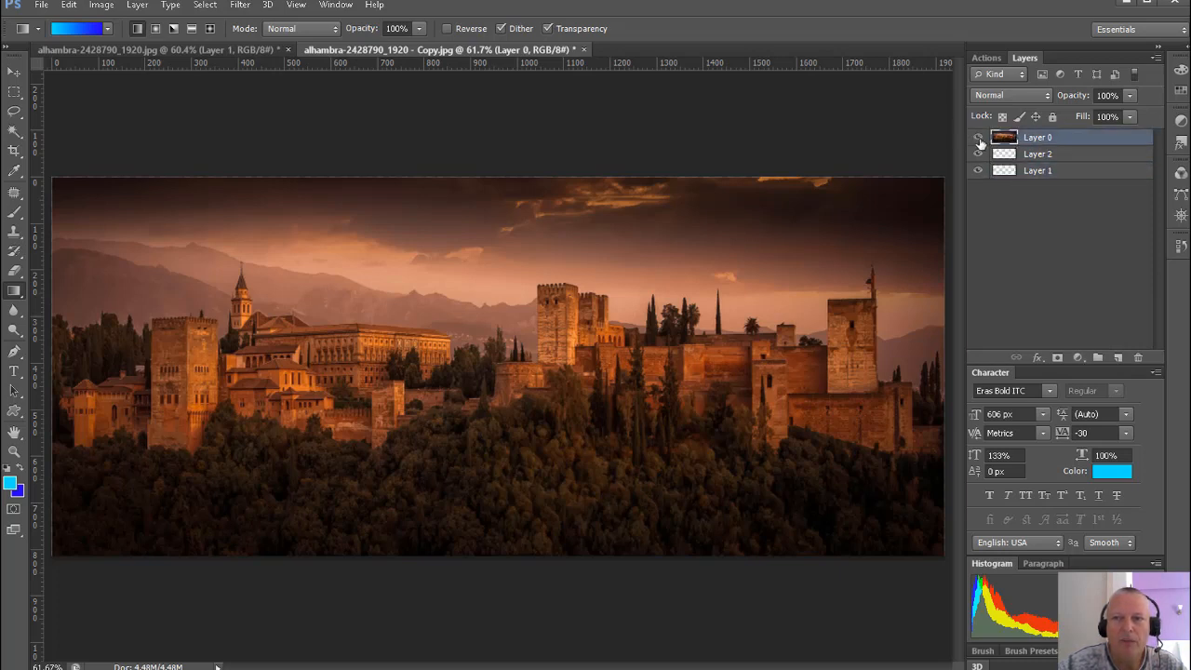
Hide the photo layer and fill Layer 1 with white in Normal mode at 100% opacity
{"action": "left_click", "coordinate": [978, 140]}
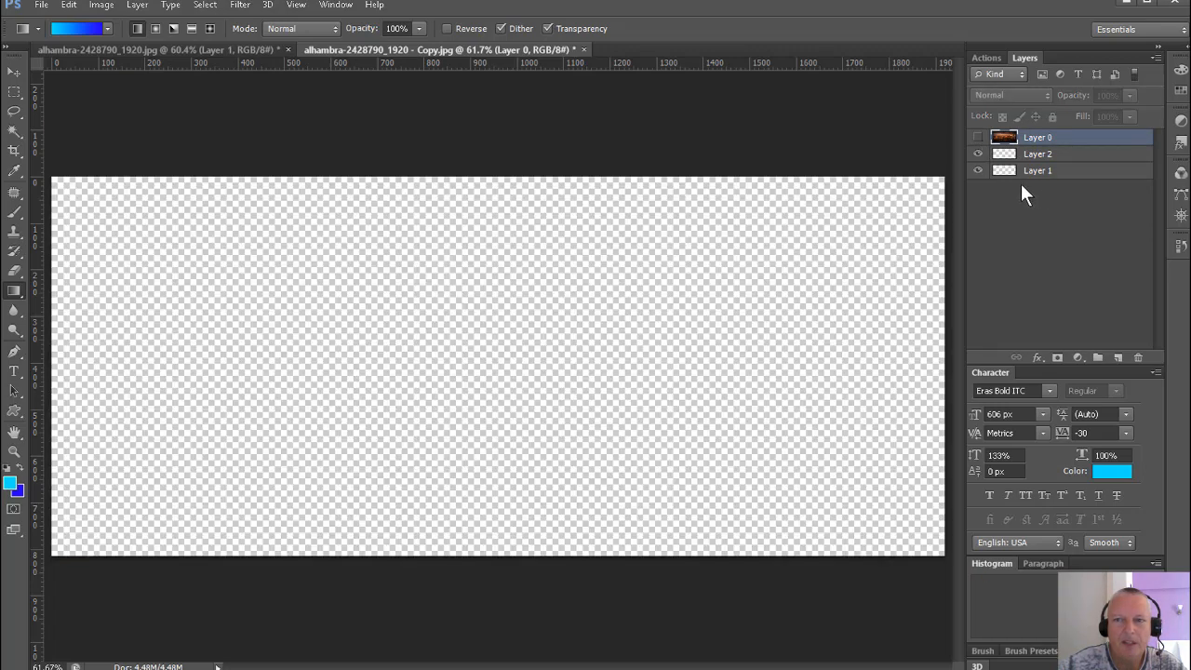
{"action": "left_click", "coordinate": [1005, 174]}
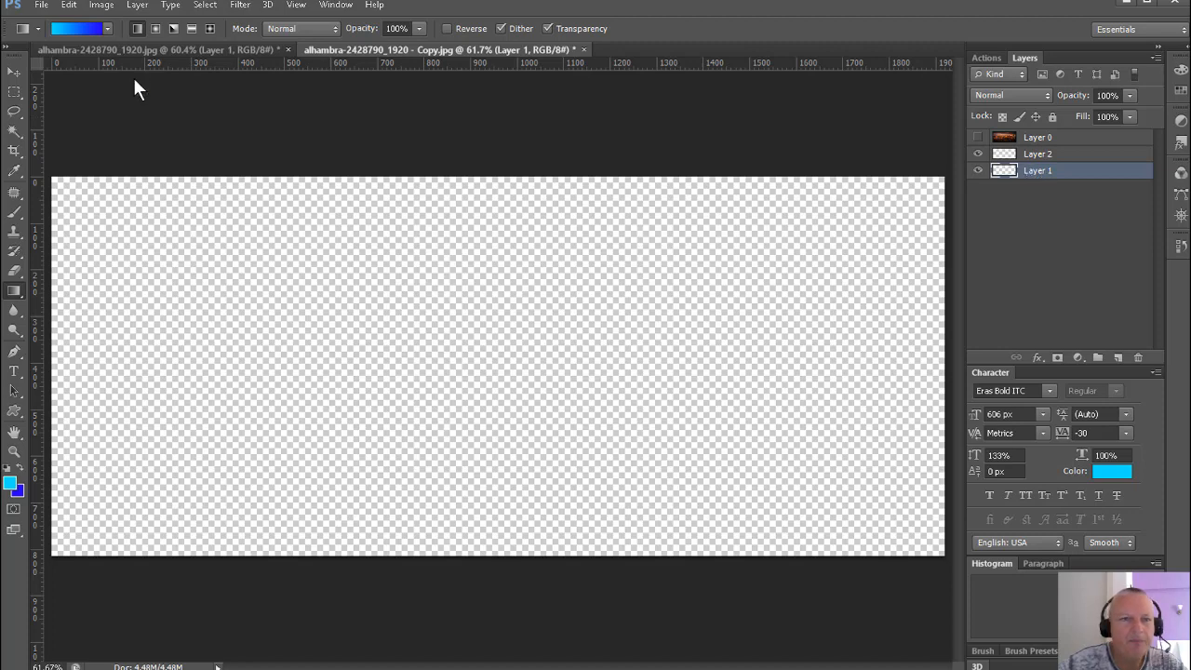
{"action": "left_click", "coordinate": [67, 6]}
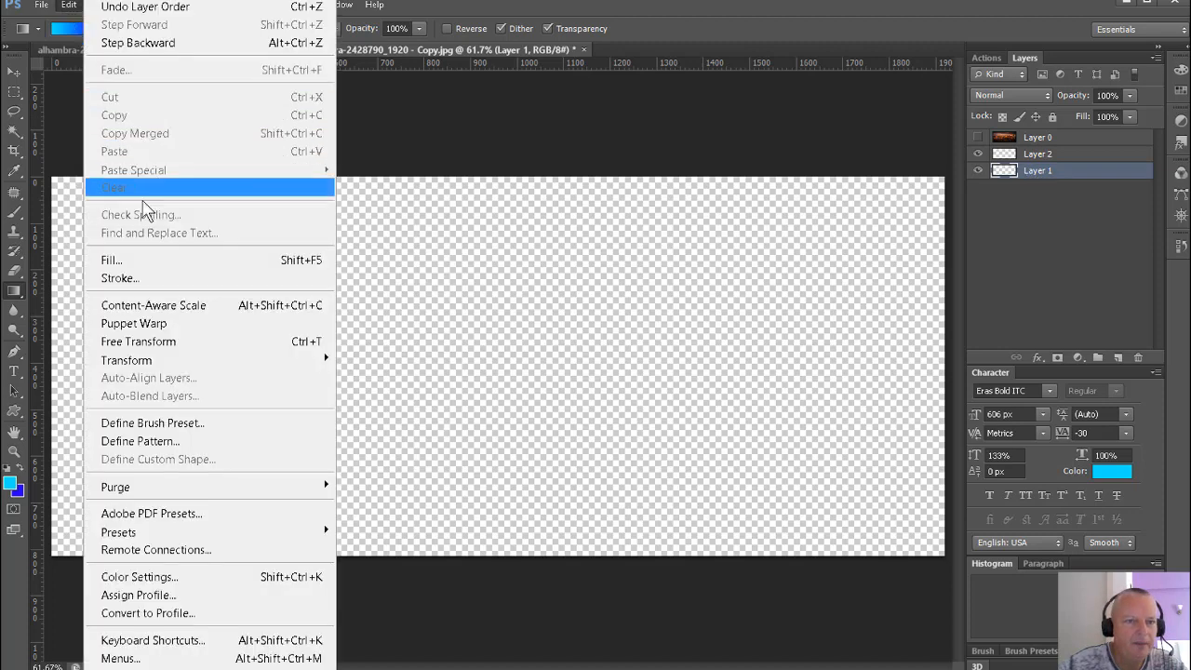
{"action": "left_click", "coordinate": [152, 260]}
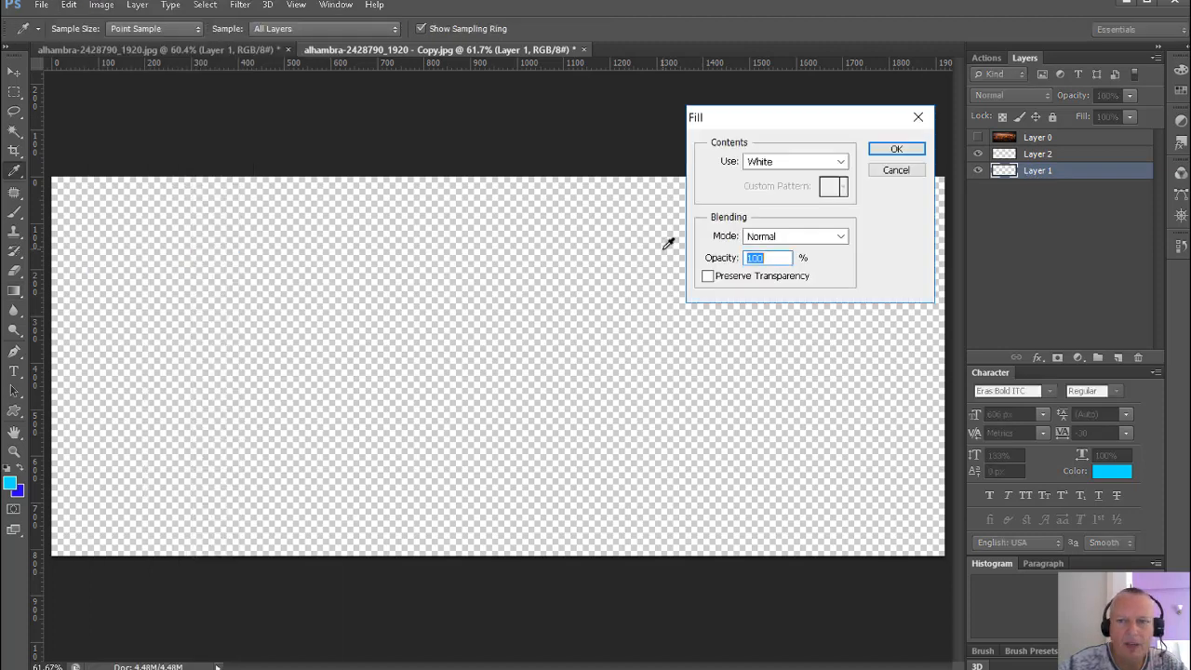
{"action": "left_click", "coordinate": [891, 149]}
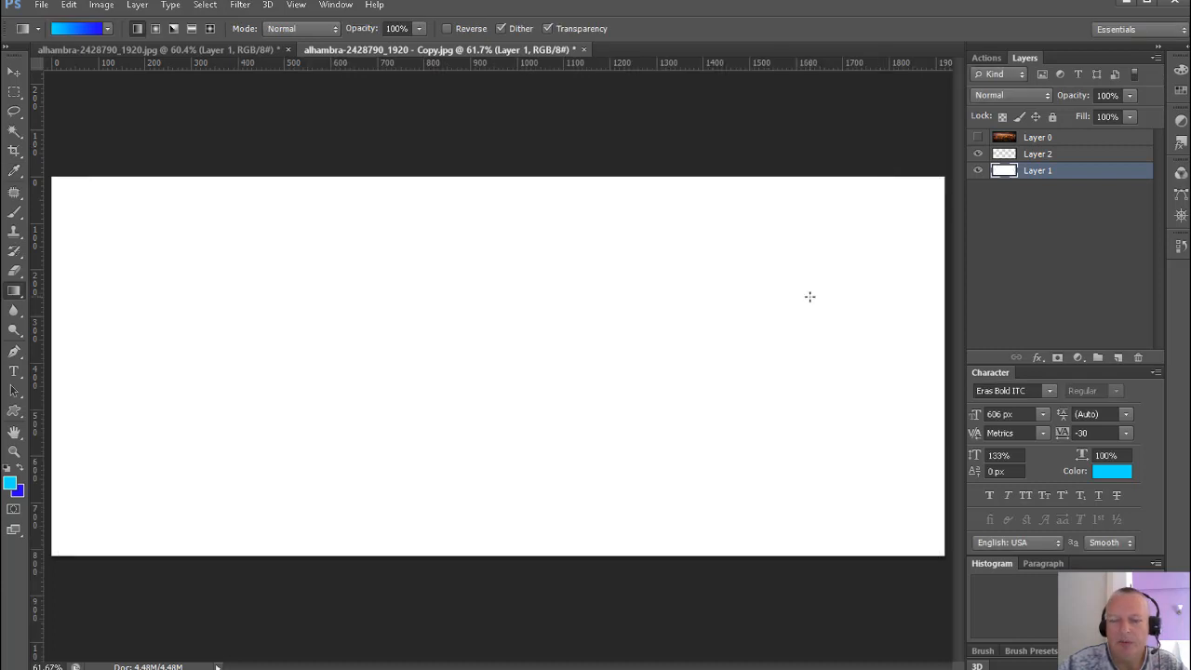
Add the text SPAIN in Eras Bold ITC at 460 px on Layer 2 and move it down to mid-canvas
{"action": "left_click", "coordinate": [1039, 156]}
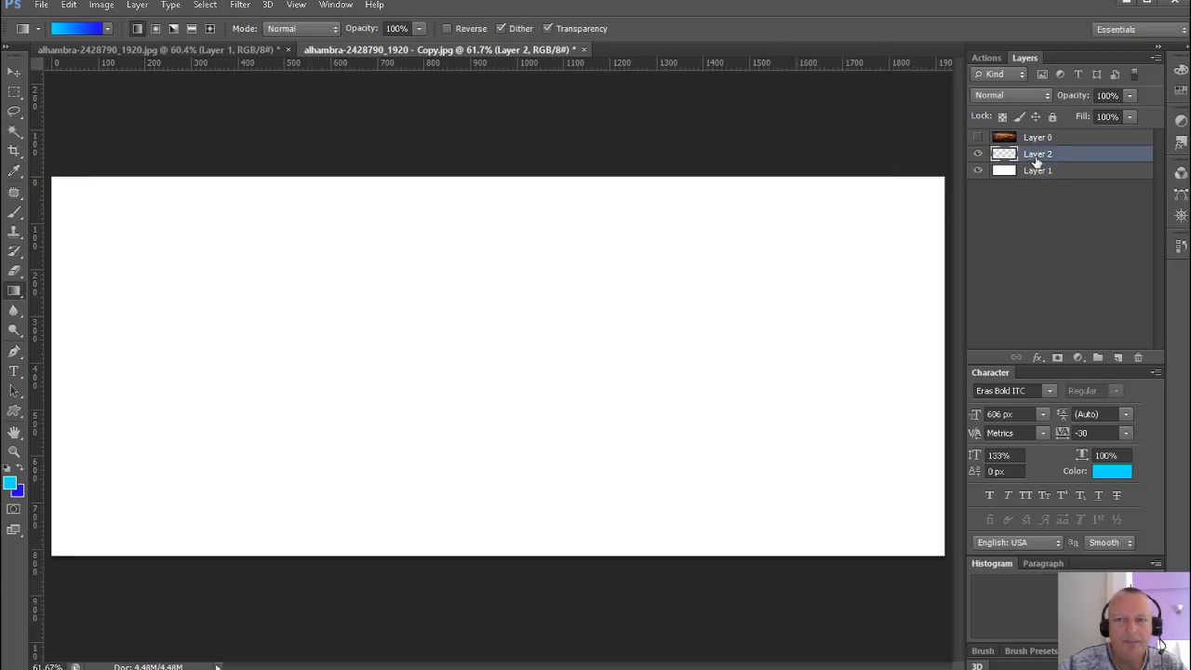
{"action": "left_click", "coordinate": [14, 370]}
{"action": "left_click", "coordinate": [159, 357]}
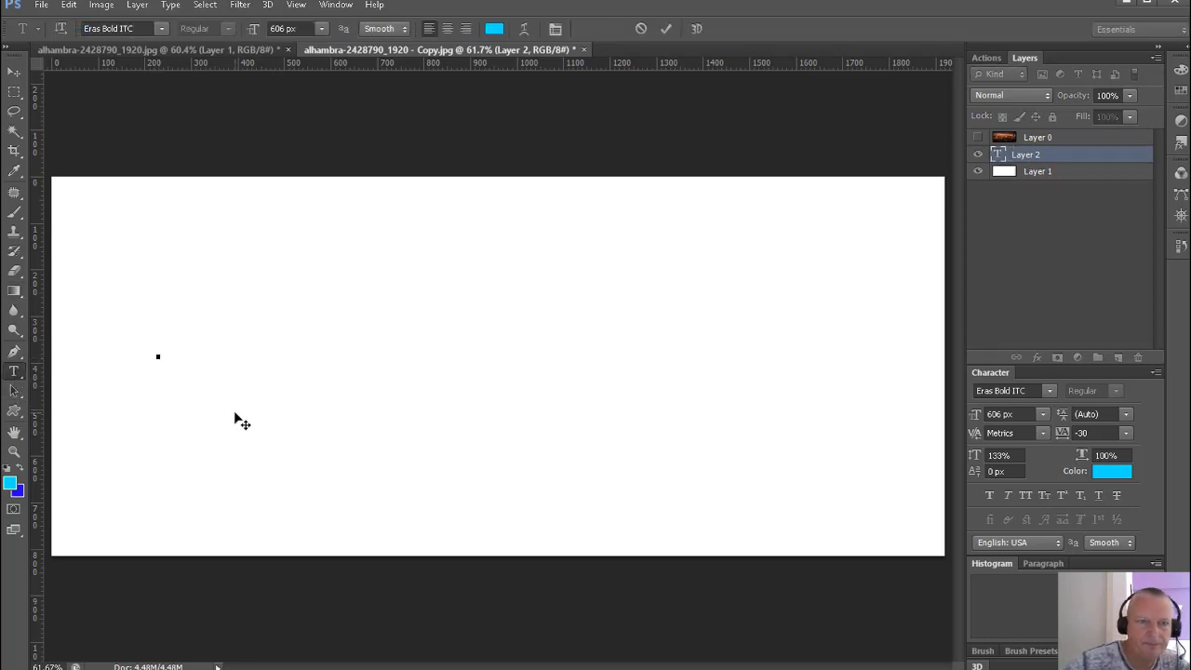
{"action": "left_click_drag", "start_coordinate": [253, 30], "coordinate": [196, 29]}
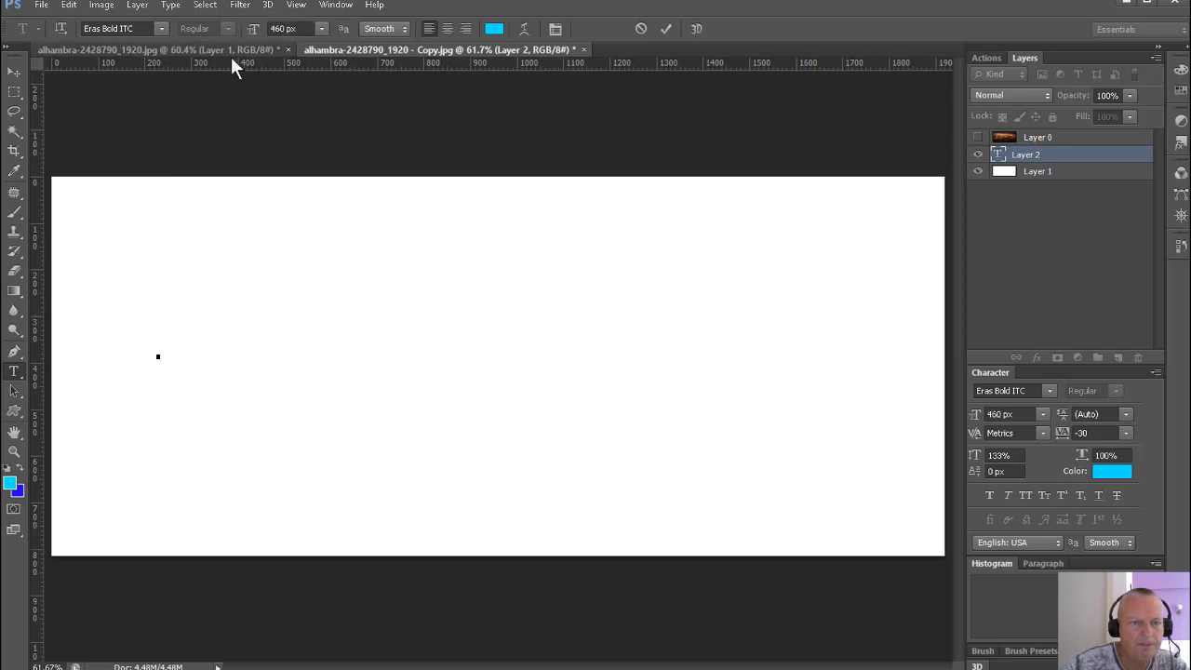
{"action": "type", "text": "S "}
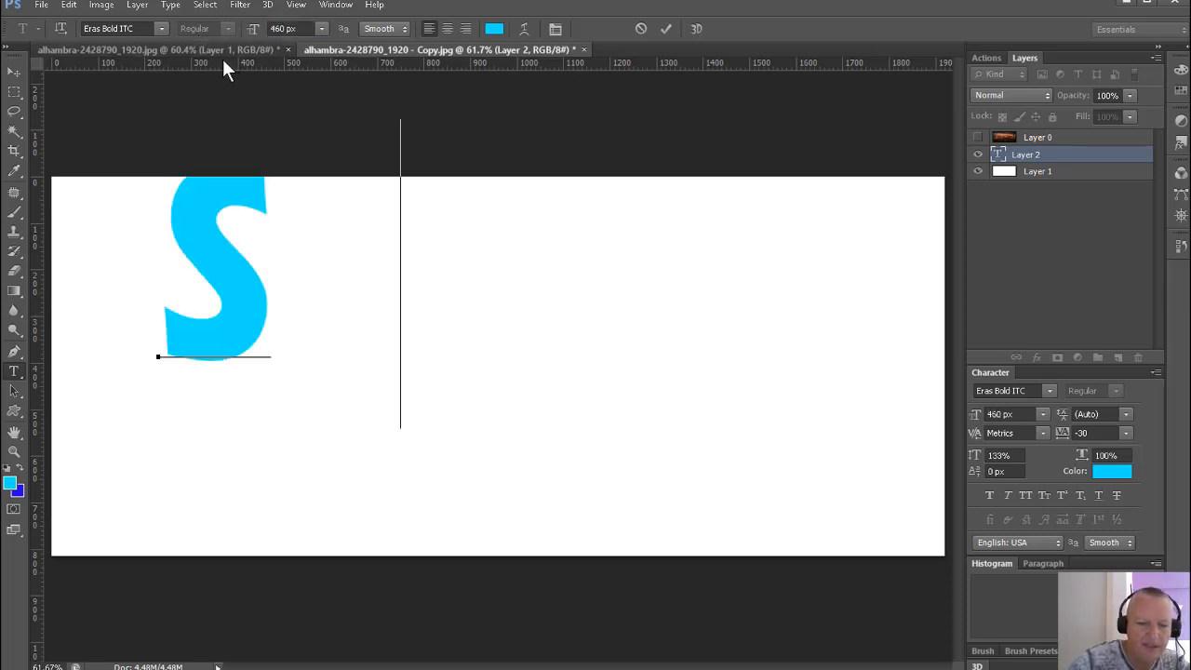
{"action": "type", "text": "PAIN"}
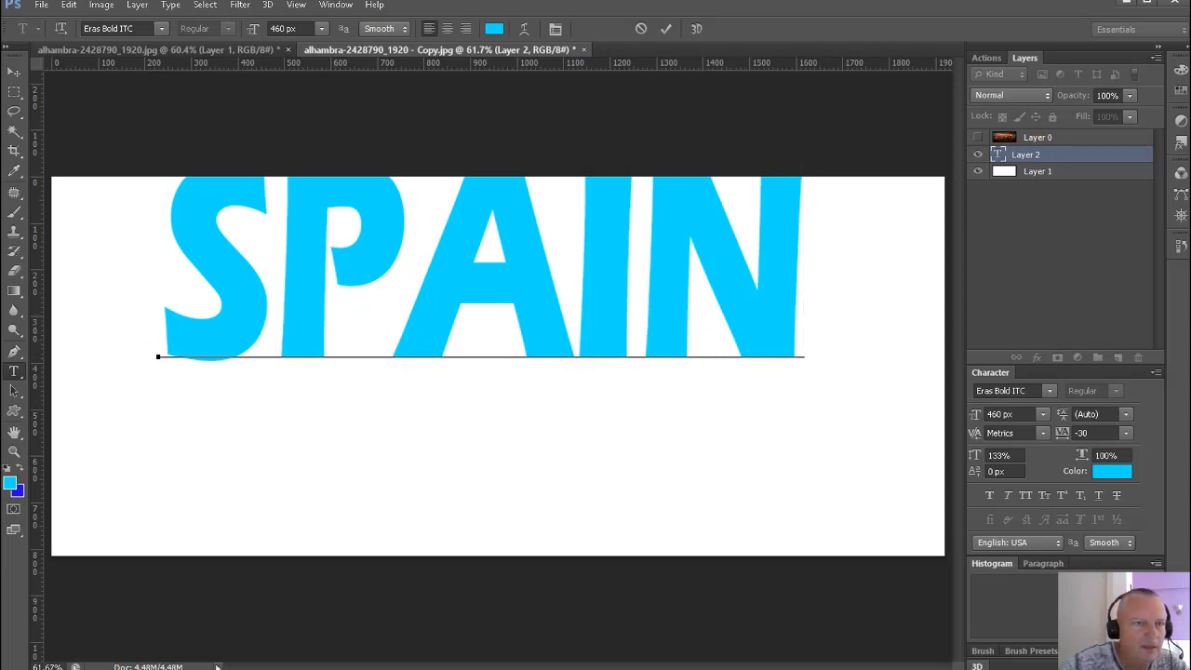
{"action": "left_click", "coordinate": [14, 72]}
{"action": "left_click_drag", "start_coordinate": [314, 327], "coordinate": [307, 413]}
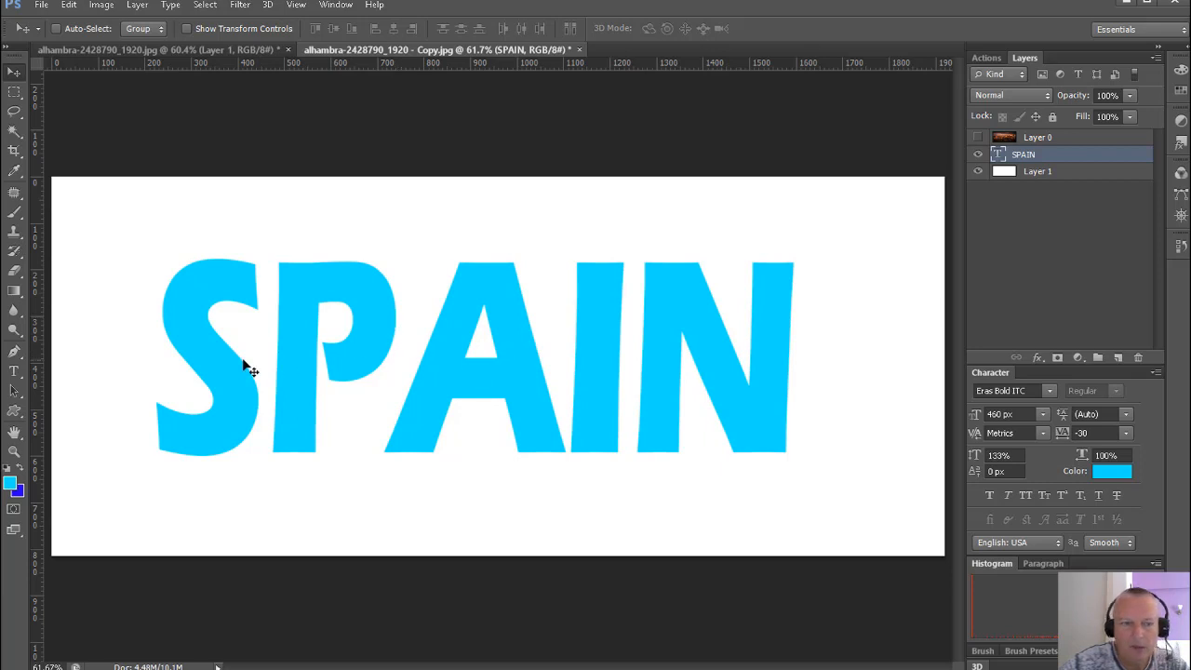
Change the colour of the whole SPAIN text to black (000000)
{"action": "left_click", "coordinate": [14, 370]}
{"action": "left_click_drag", "start_coordinate": [191, 365], "coordinate": [775, 408]}
{"action": "left_click", "coordinate": [494, 29]}
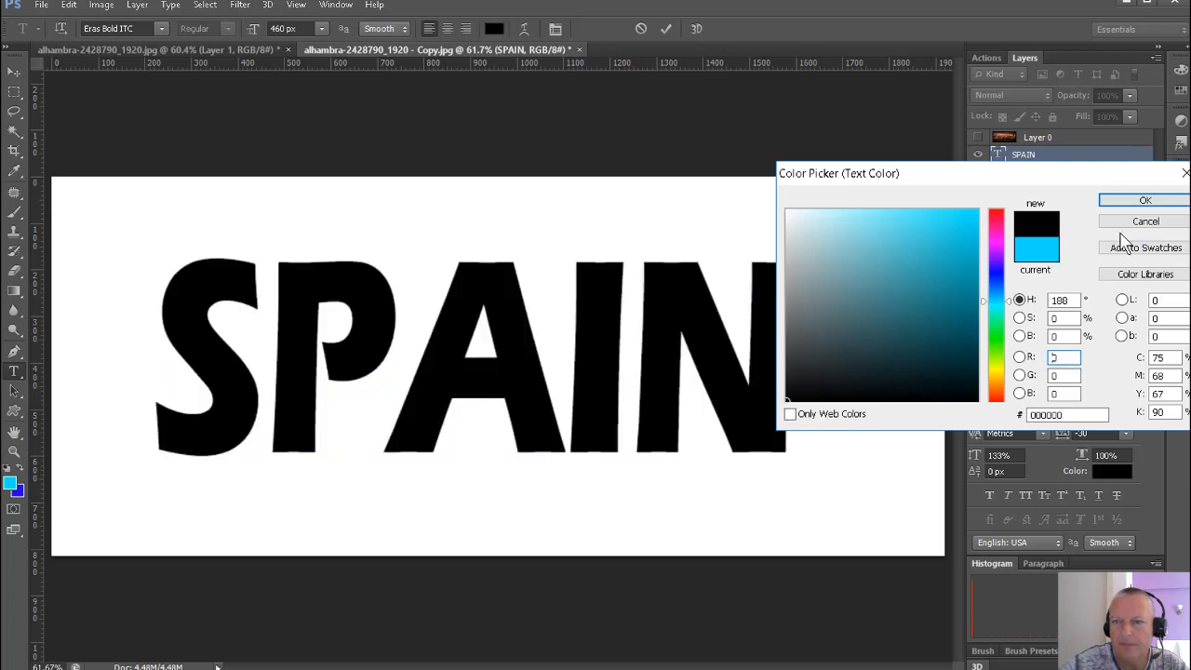
{"action": "left_click", "coordinate": [1145, 200]}
{"action": "left_click", "coordinate": [578, 383]}
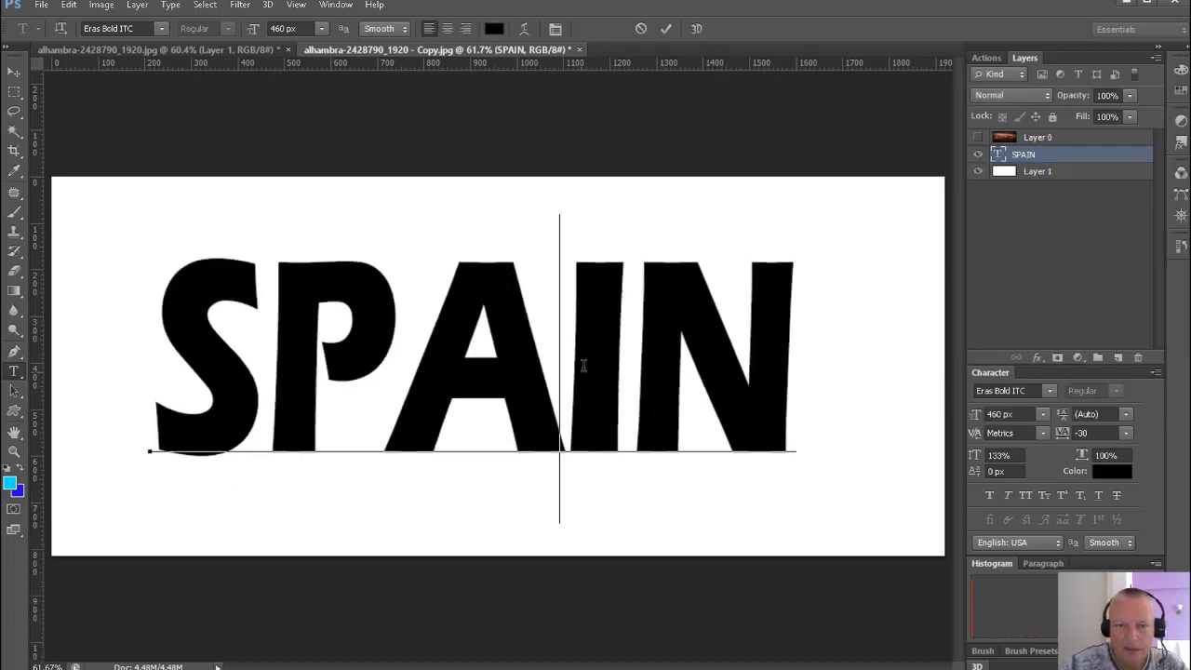
Select all of the SPAIN text and set its font size to 502 px
{"action": "left_click_drag", "start_coordinate": [149, 367], "coordinate": [776, 372]}
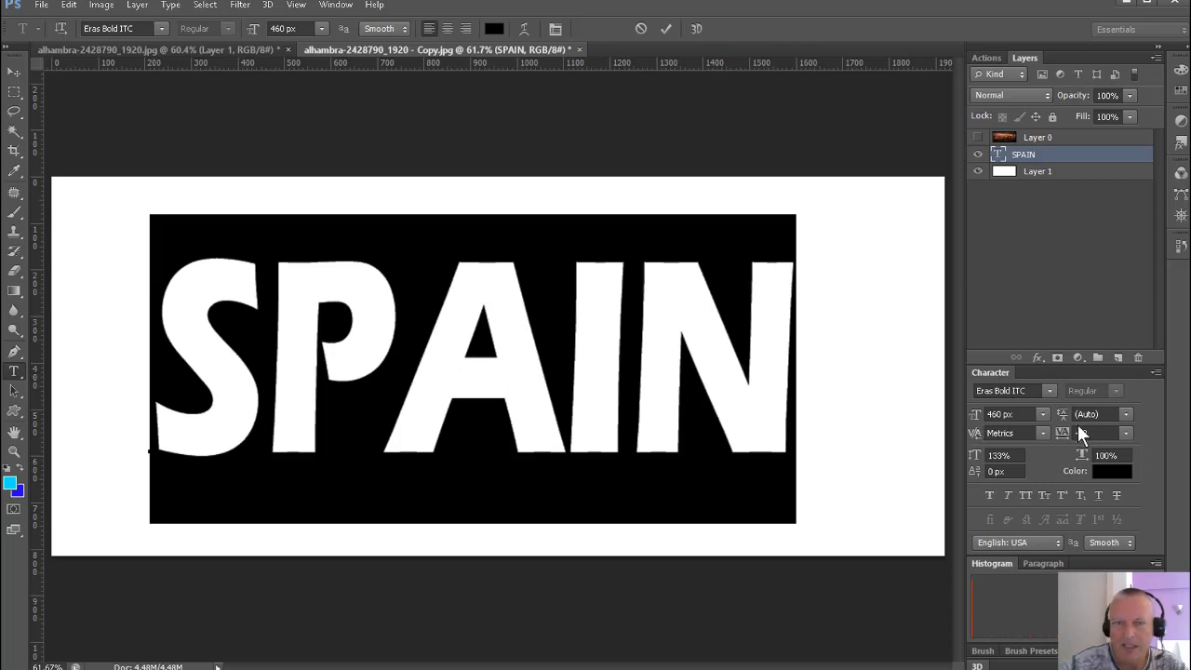
{"action": "left_click", "coordinate": [336, 5]}
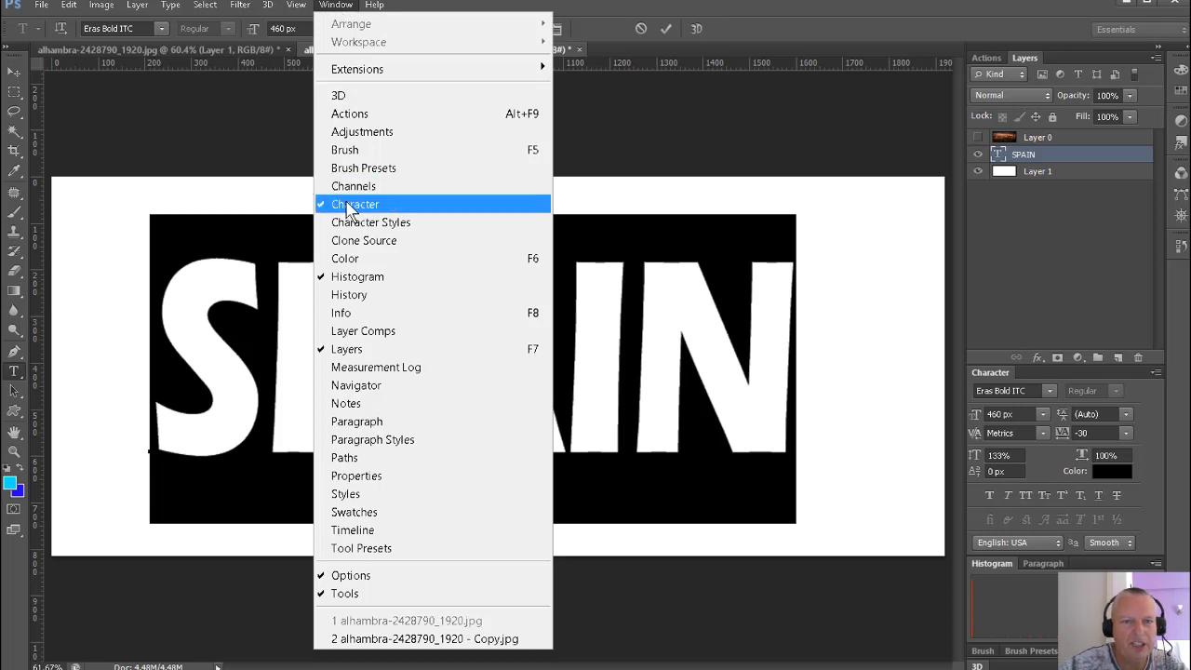
{"action": "left_click", "coordinate": [592, 17]}
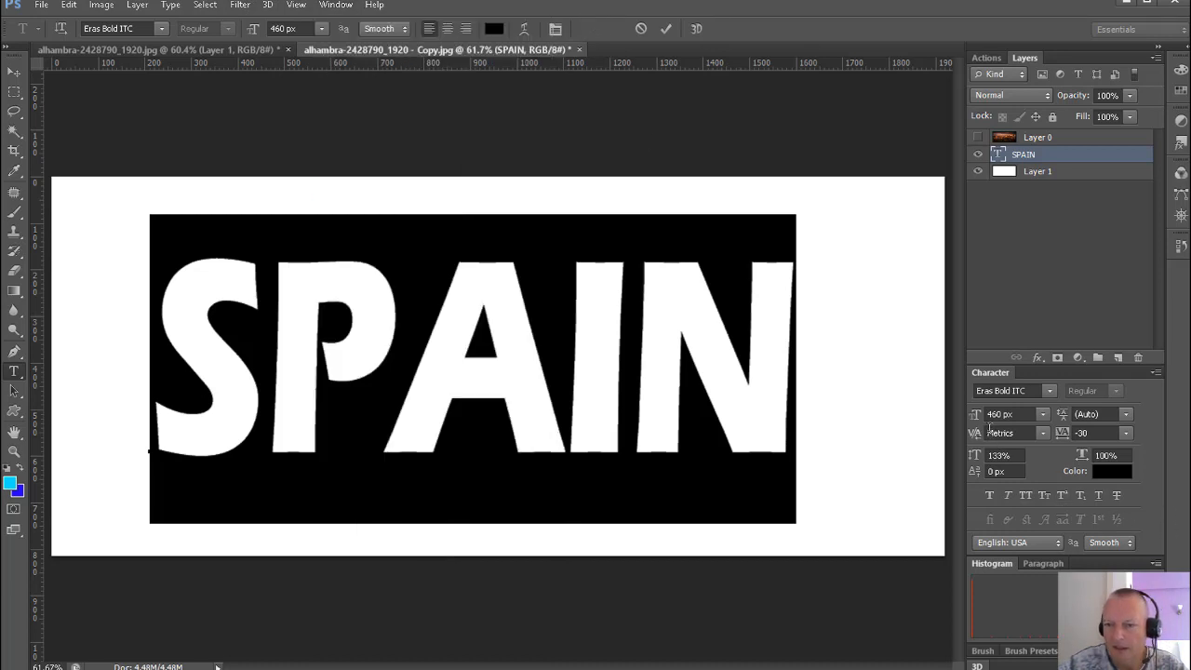
{"action": "left_click_drag", "start_coordinate": [979, 416], "coordinate": [1010, 420]}
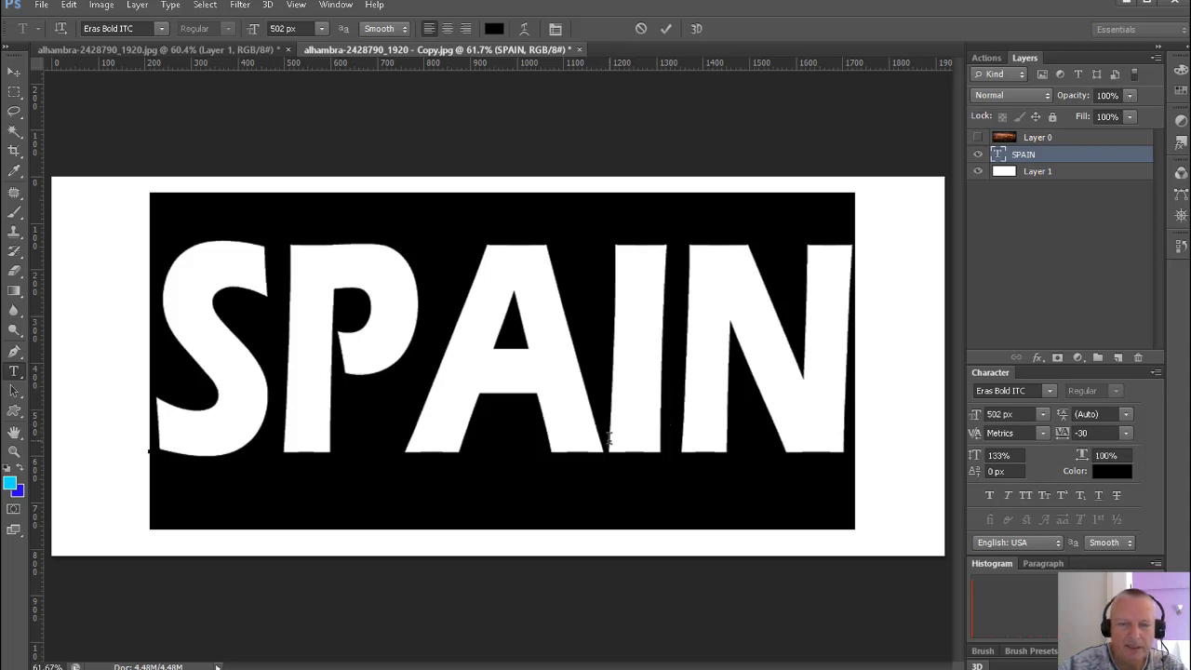
Try other fonts on the selected SPAIN text, including Eras Light ITC, Emilio 20, Engravers MT and Elephant
{"action": "left_click", "coordinate": [161, 28]}
{"action": "left_click", "coordinate": [130, 30]}
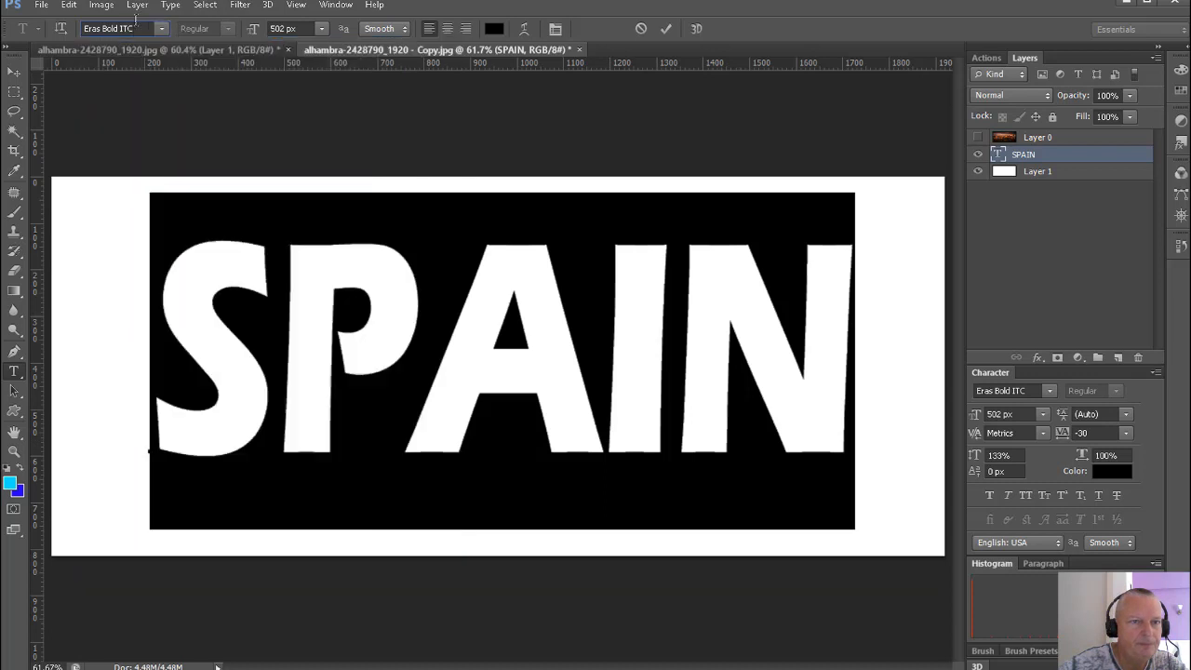
{"action": "left_click", "coordinate": [139, 26]}
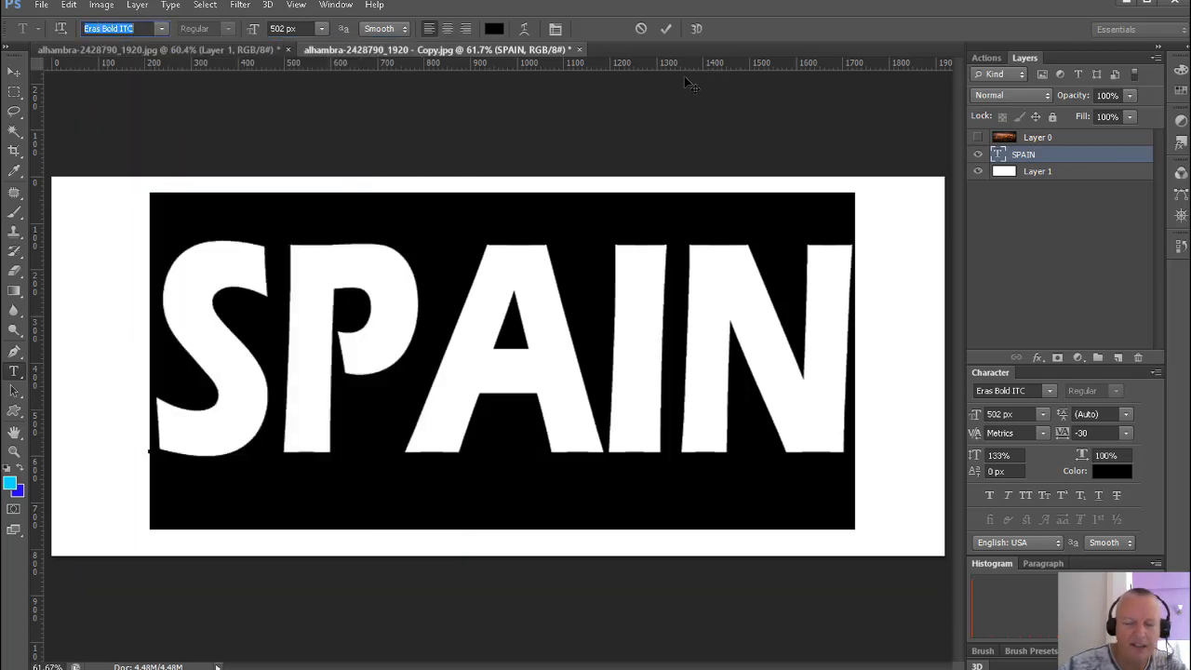
{"action": "key", "text": "Down"}
{"action": "key", "text": "Down"}
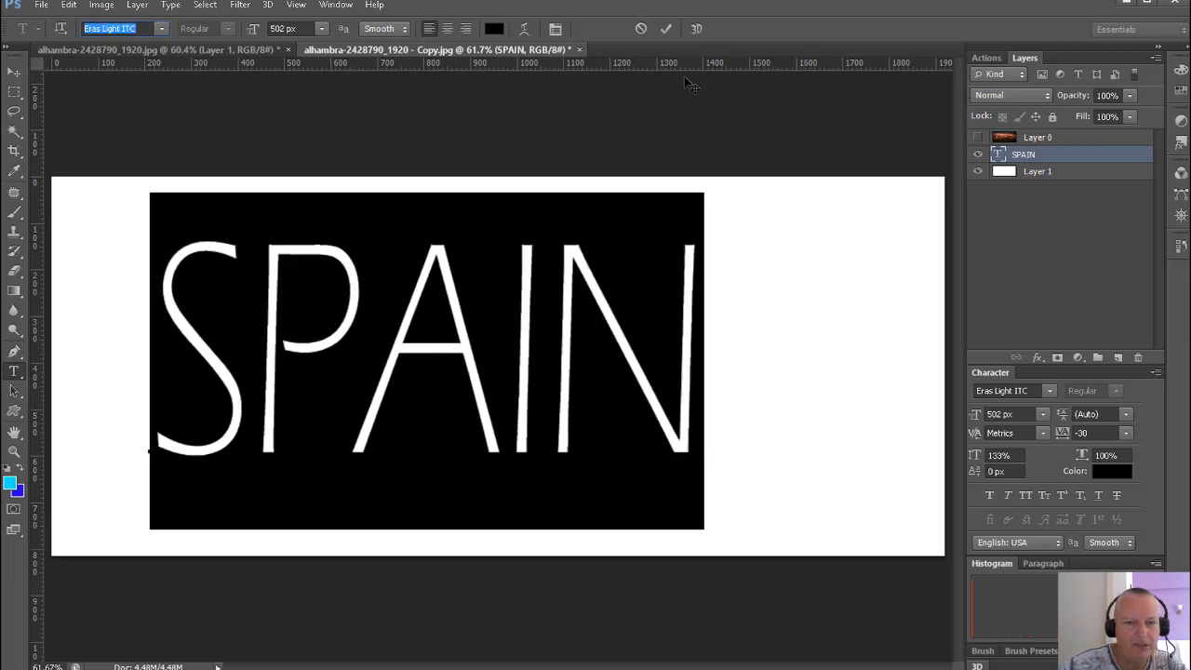
{"action": "key", "text": "Down"}
{"action": "key", "text": "Down"}
{"action": "key", "text": "Down"}
{"action": "key", "text": "Down"}
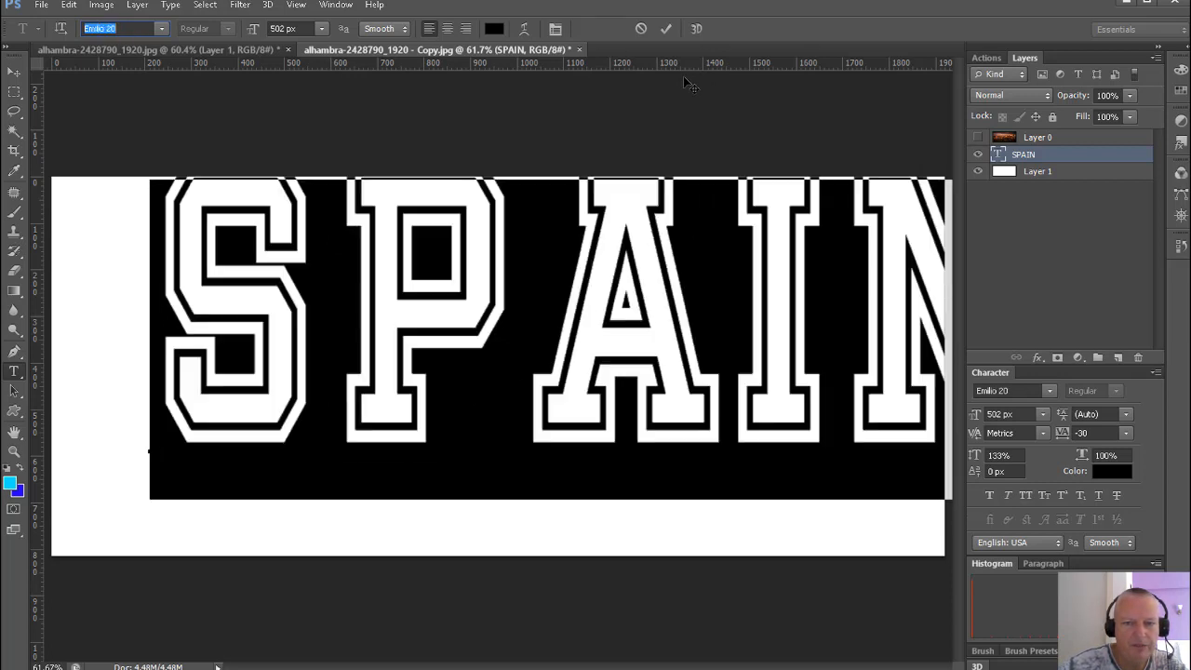
{"action": "key", "text": "Down"}
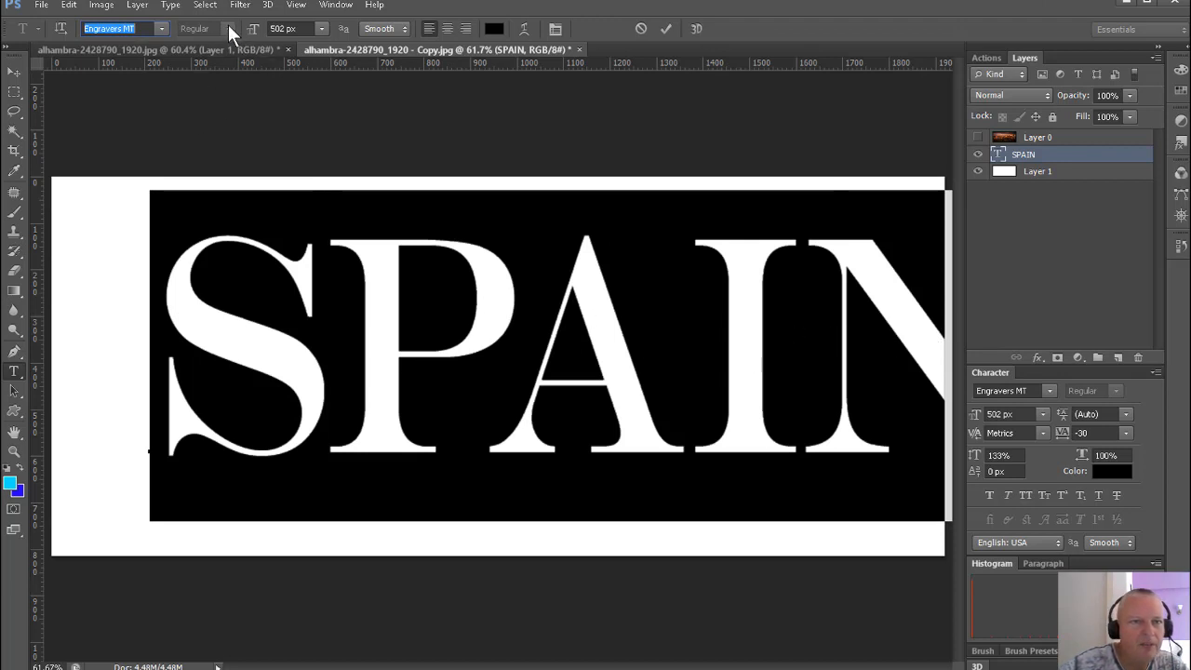
{"action": "key", "text": "Up"}
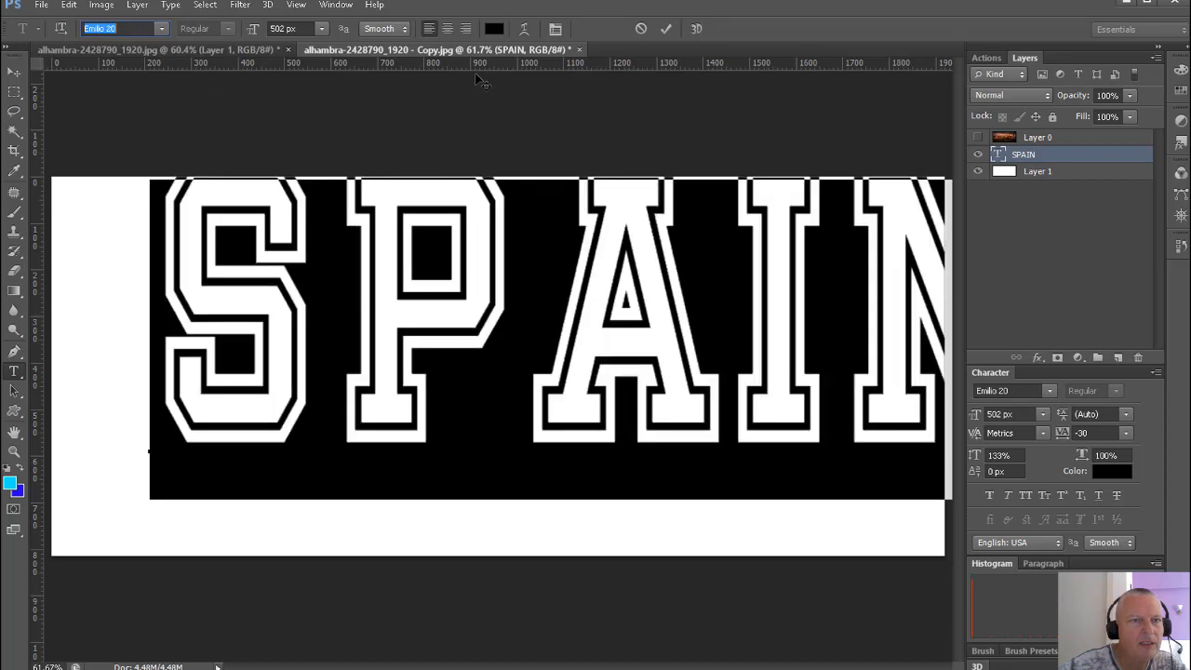
{"action": "key", "text": "Up"}
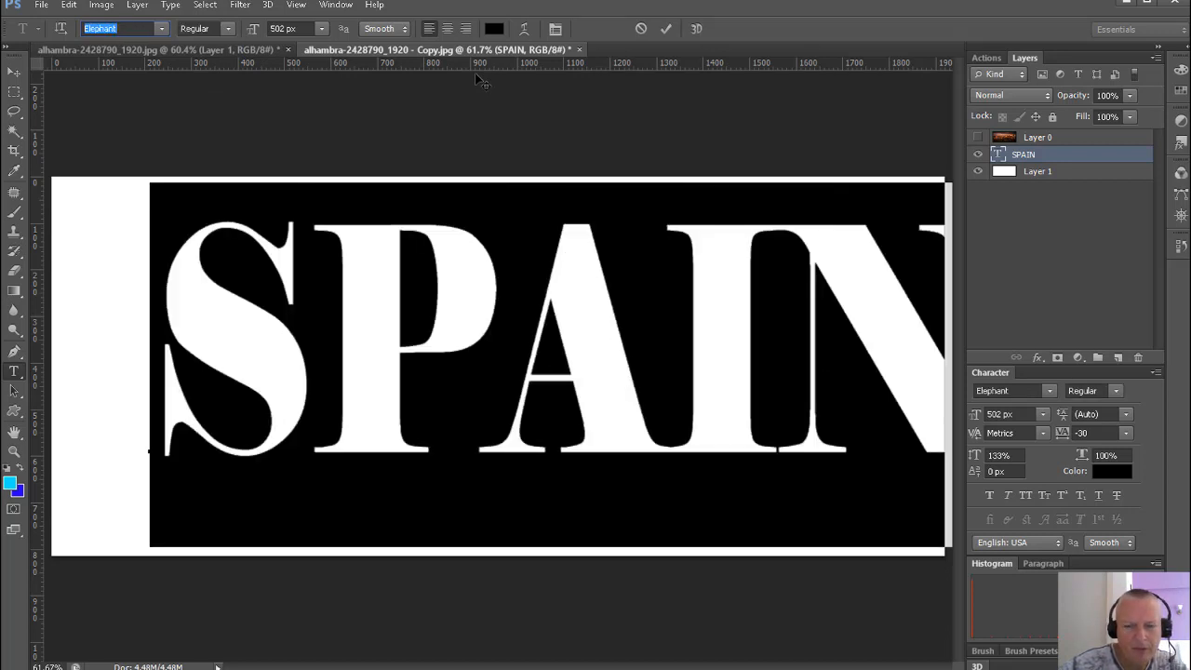
Set the SPAIN text's font to Cooper Std Black and its tracking to 30
{"action": "left_click", "coordinate": [229, 28]}
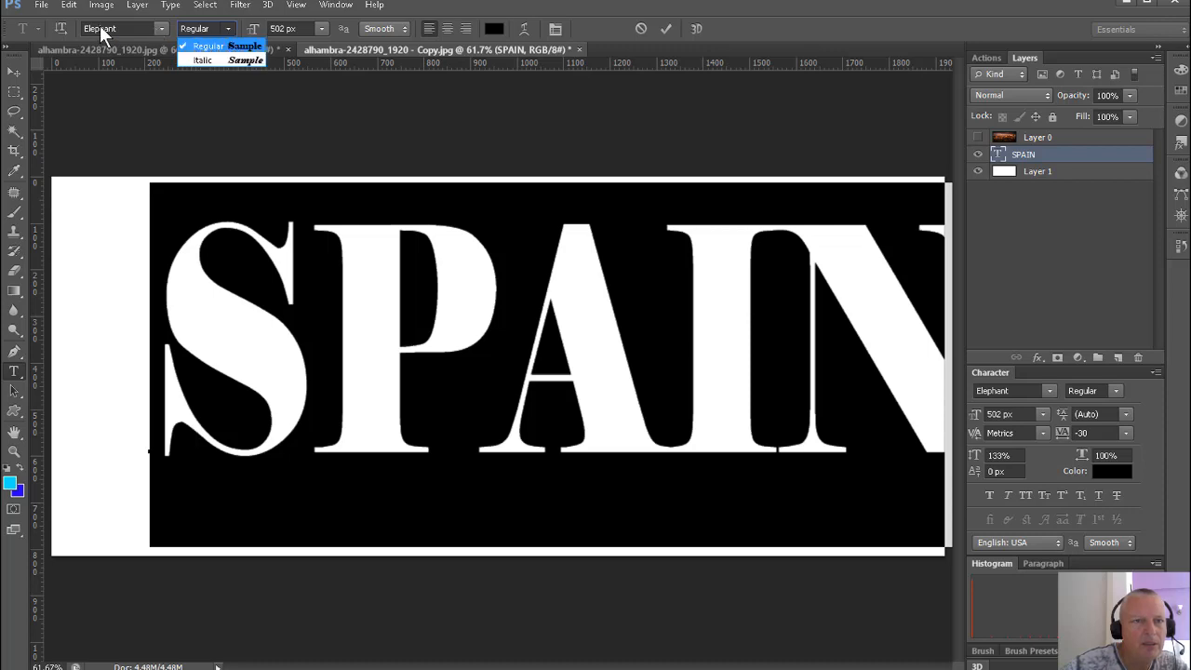
{"action": "left_click", "coordinate": [136, 28]}
{"action": "left_click", "coordinate": [127, 34]}
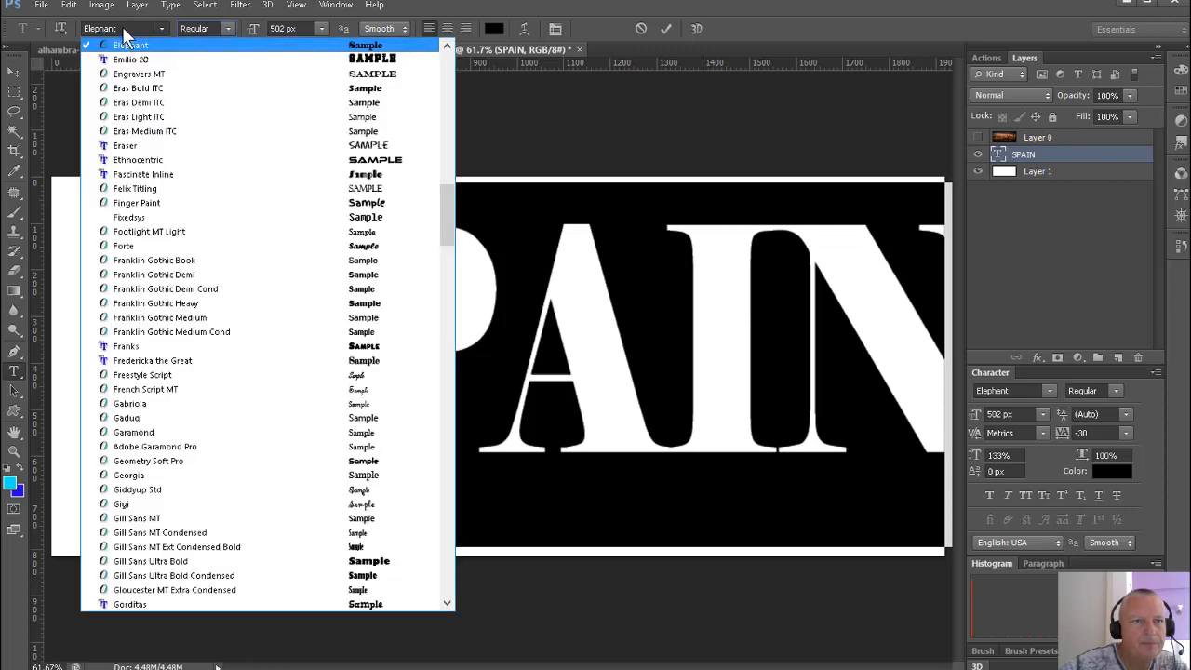
{"action": "scroll", "coordinate": [242, 116], "scroll_direction": "down", "scroll_amount": 3}
{"action": "scroll", "coordinate": [250, 130], "scroll_direction": "up", "scroll_amount": 3}
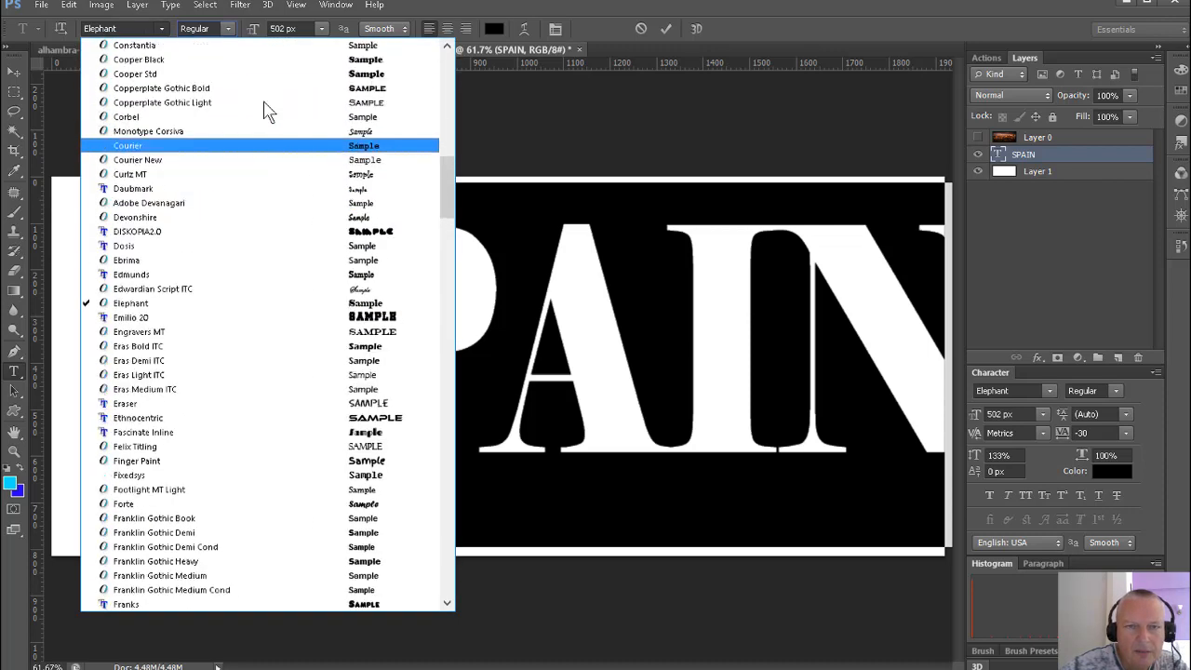
{"action": "left_click", "coordinate": [265, 118]}
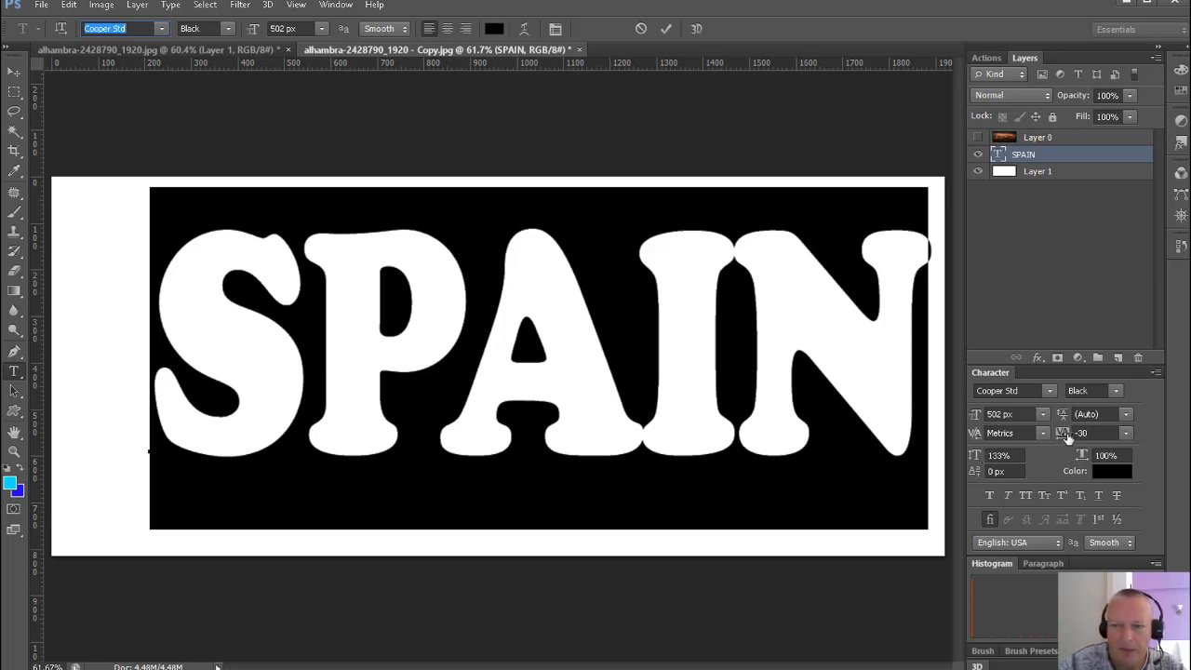
{"action": "left_click_drag", "start_coordinate": [1063, 434], "coordinate": [1070, 433]}
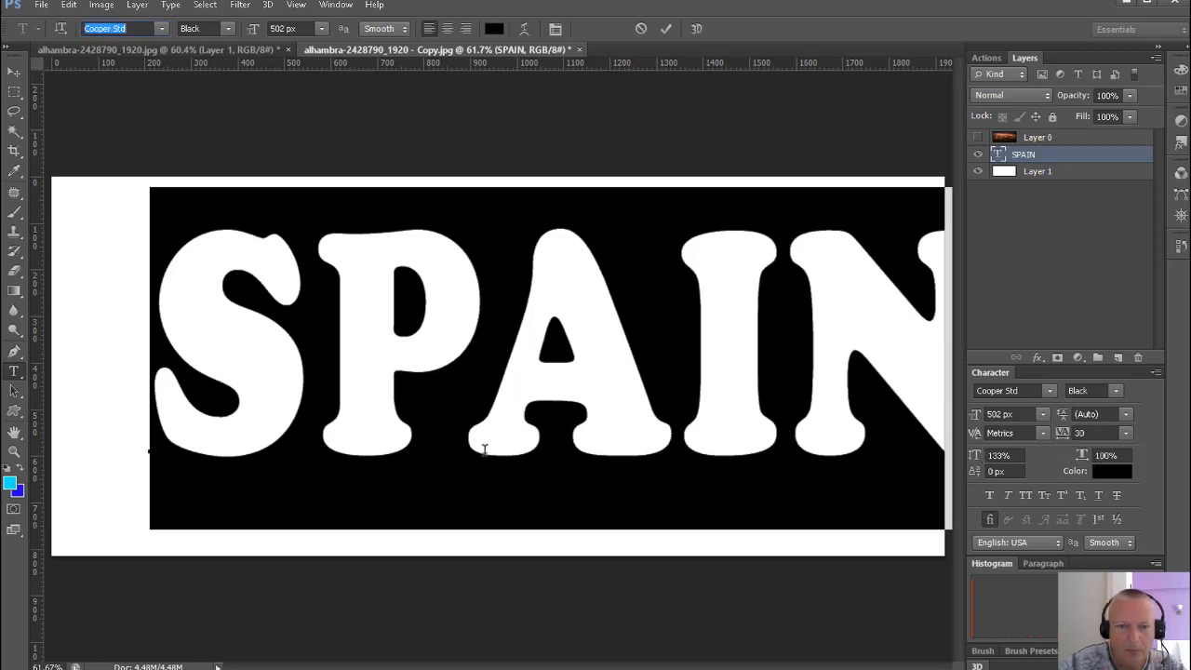
Set the SPAIN text's tracking to 0 and its font size to 521 px
{"action": "left_click", "coordinate": [1096, 433]}
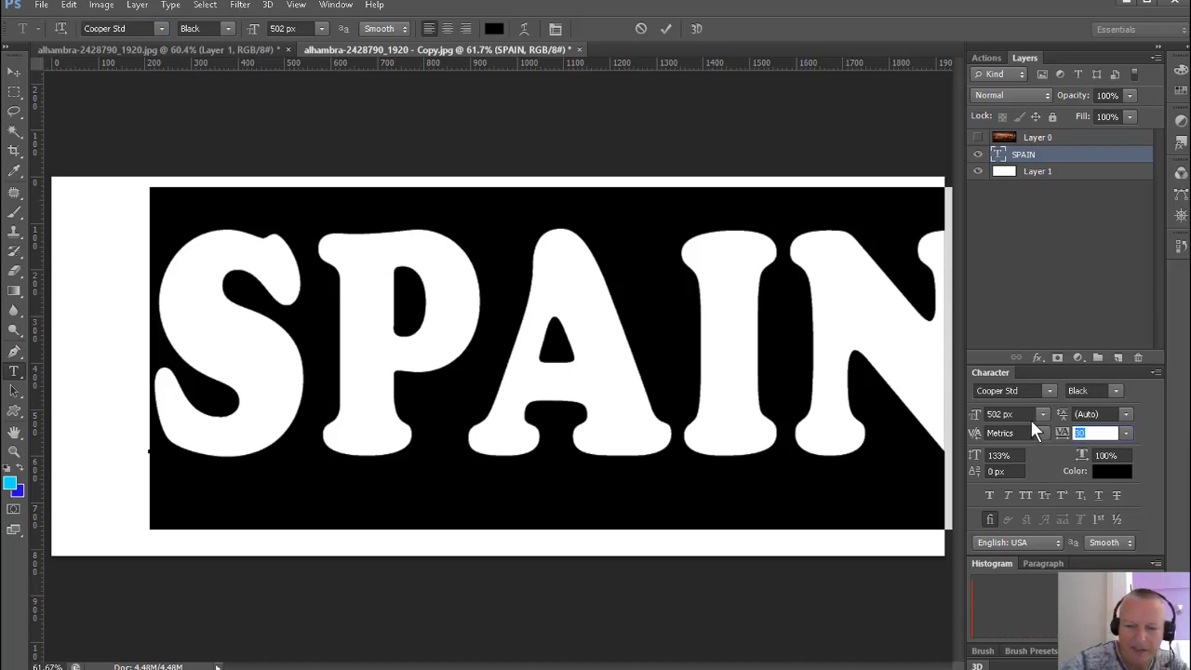
{"action": "type", "text": "0"}
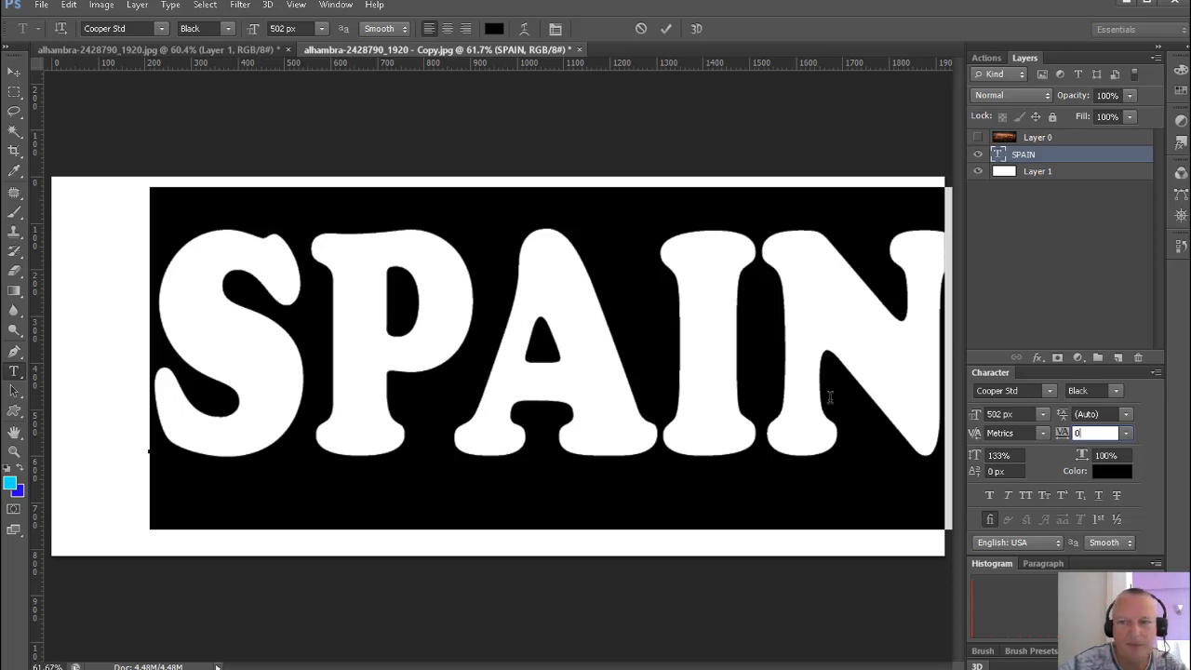
{"action": "left_click", "coordinate": [977, 414]}
{"action": "left_click_drag", "start_coordinate": [977, 414], "coordinate": [986, 414]}
Position the SPAIN text fully within the canvas, roughly centred, and set its vertical scale to 172%
{"action": "left_click", "coordinate": [13, 73]}
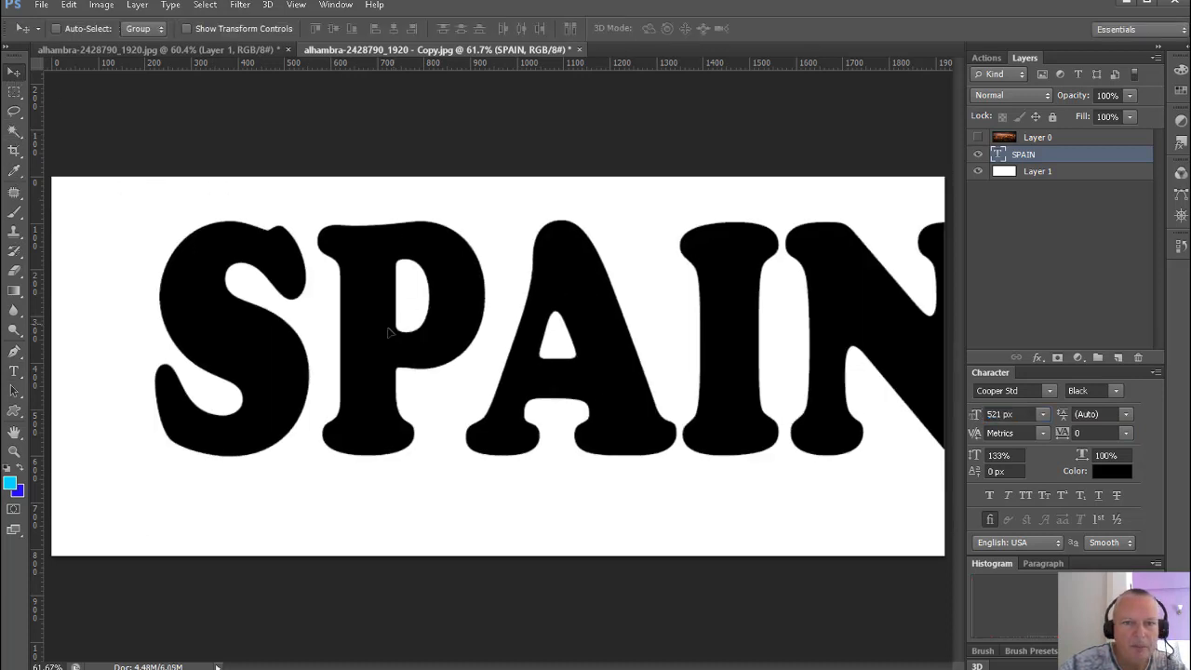
{"action": "left_click_drag", "start_coordinate": [410, 324], "coordinate": [307, 359]}
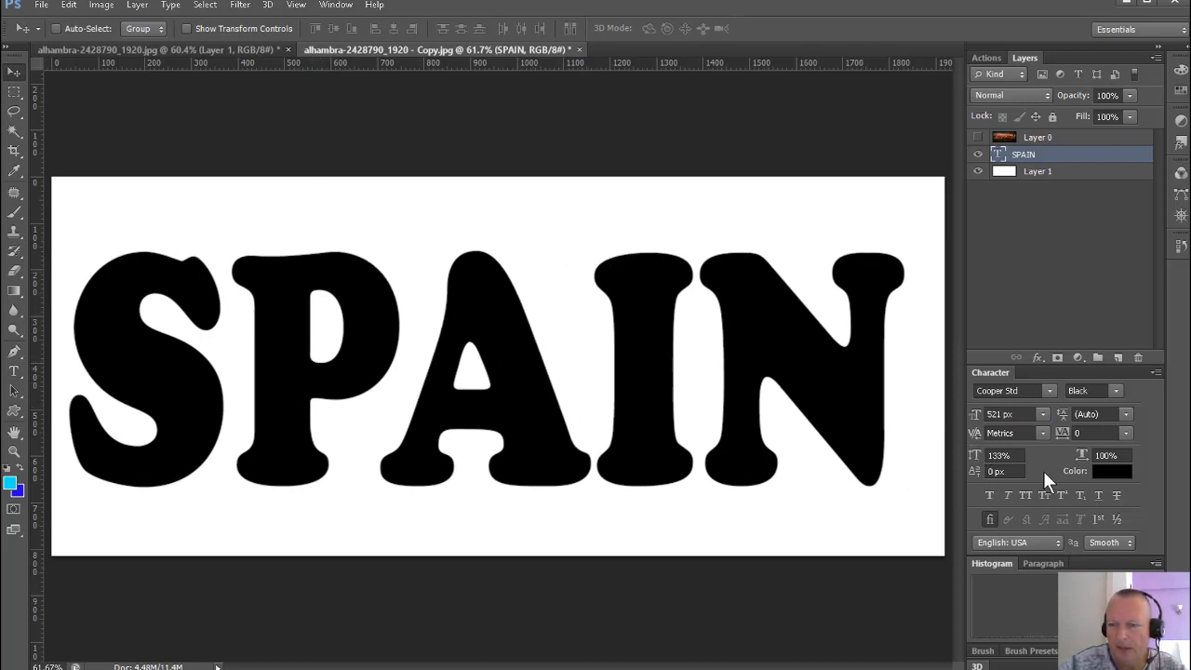
{"action": "left_click", "coordinate": [992, 455]}
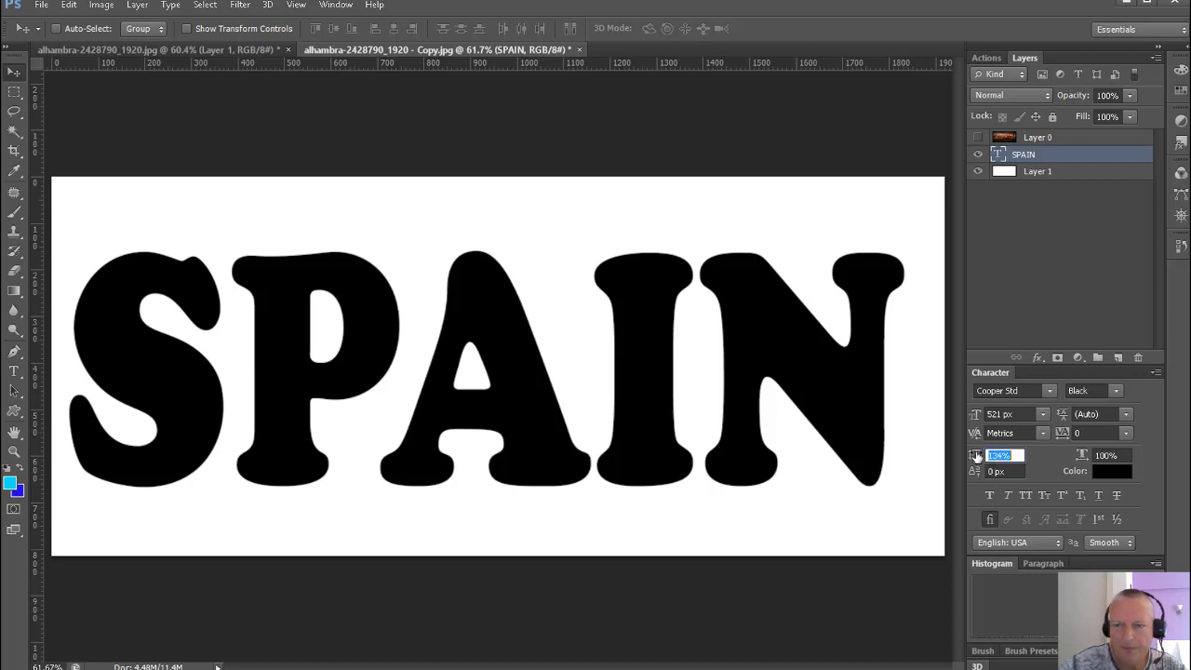
{"action": "key", "text": "Return"}
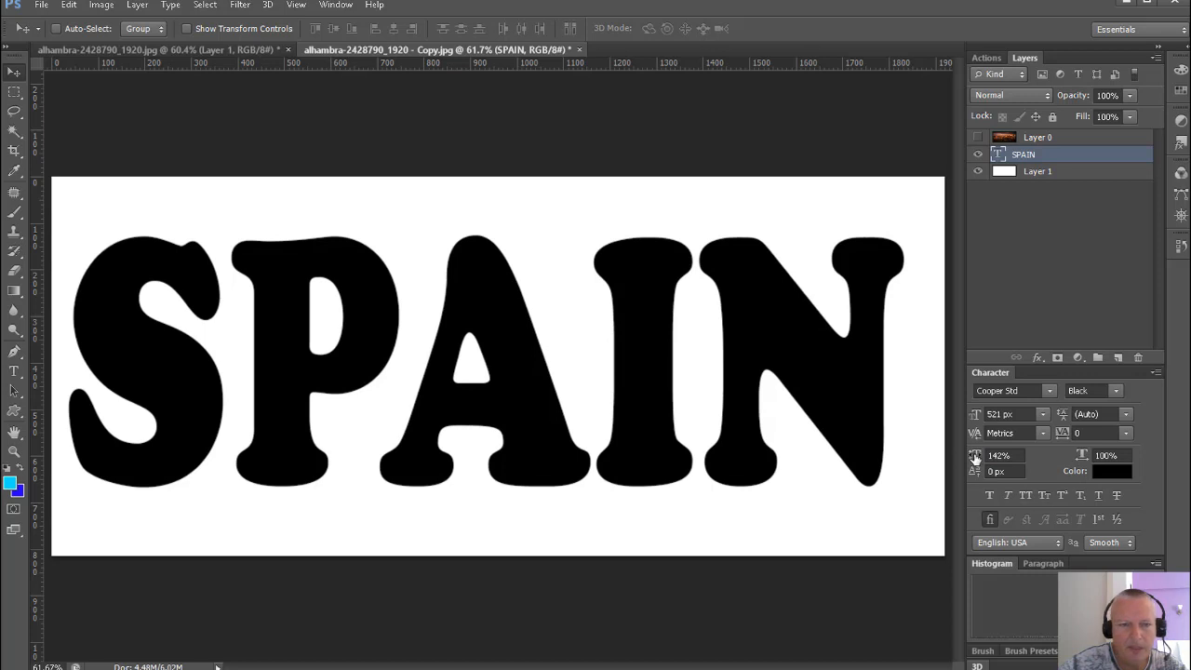
{"action": "left_click_drag", "start_coordinate": [975, 458], "coordinate": [986, 458]}
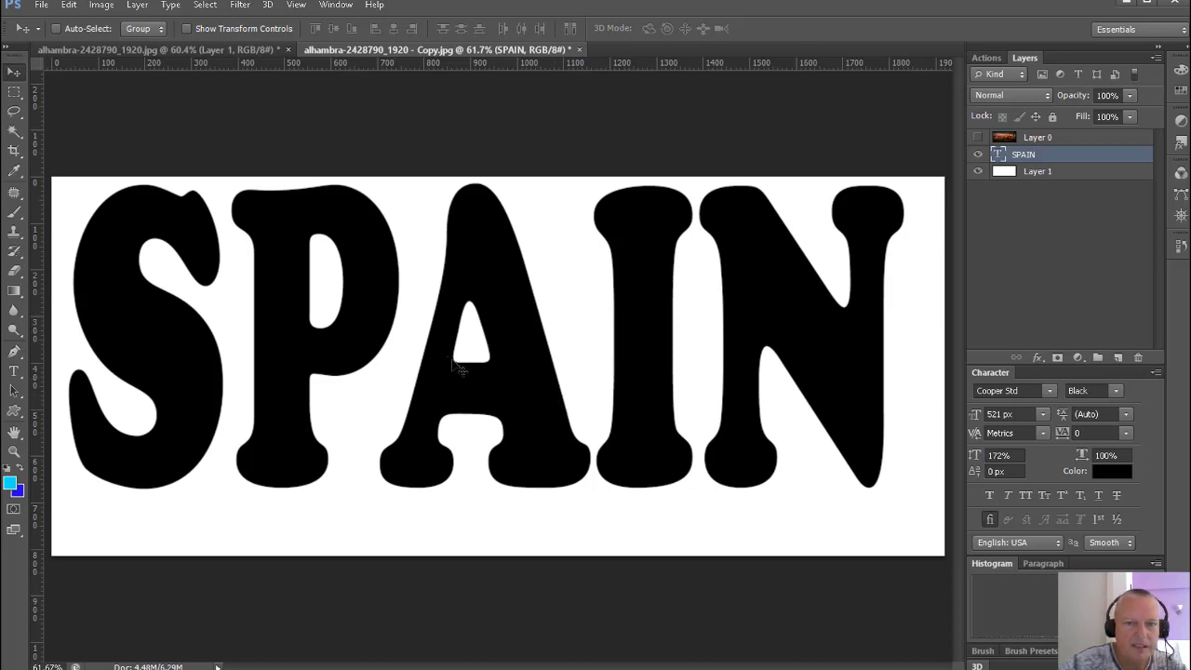
{"action": "left_click_drag", "start_coordinate": [468, 344], "coordinate": [471, 372]}
{"action": "left_click_drag", "start_coordinate": [470, 375], "coordinate": [471, 378]}
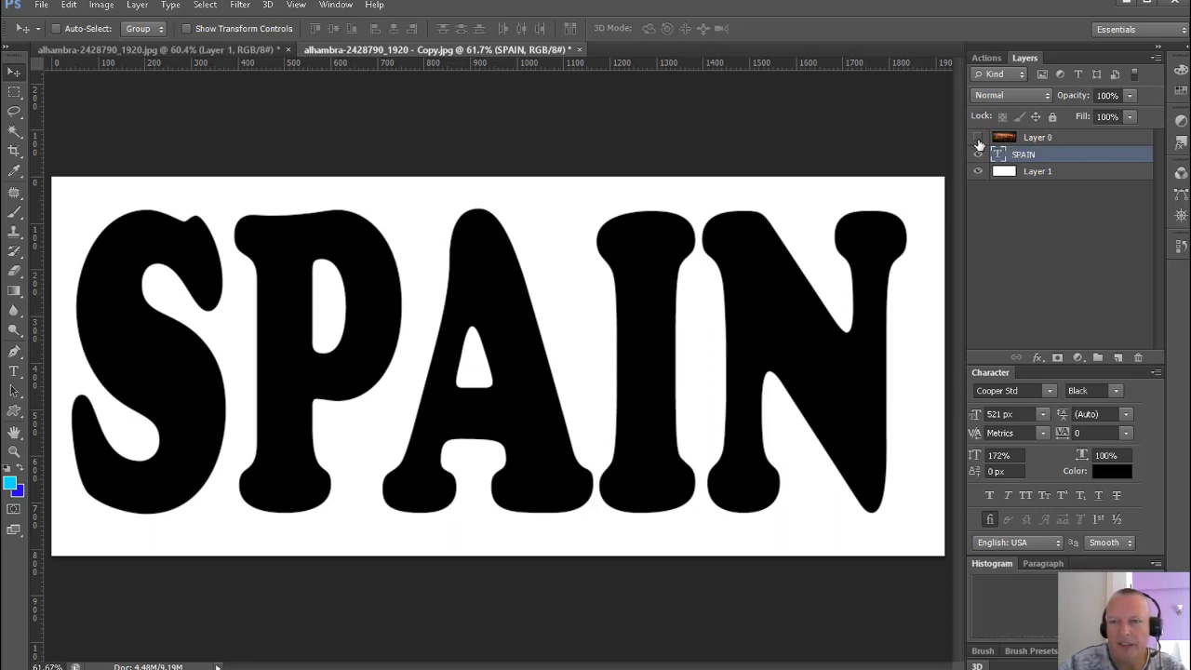
Show Layer 0 and clip the Alhambra photo to the SPAIN text layer below it
{"action": "left_click", "coordinate": [978, 138]}
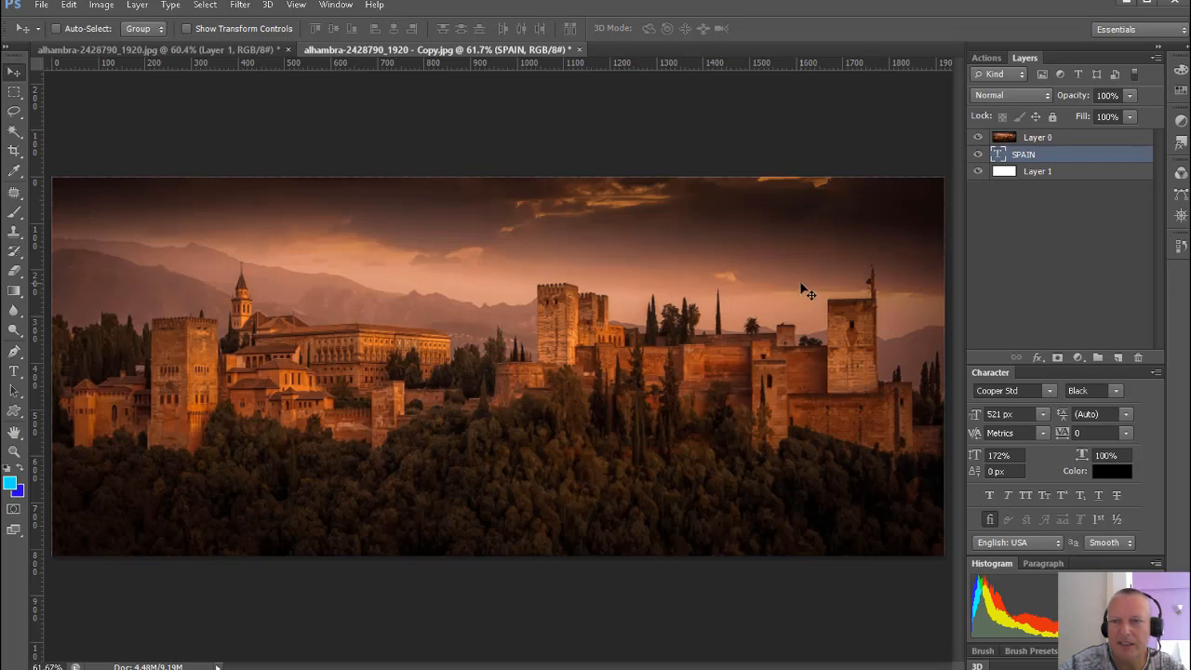
{"action": "left_click_drag", "start_coordinate": [1051, 154], "coordinate": [1067, 142]}
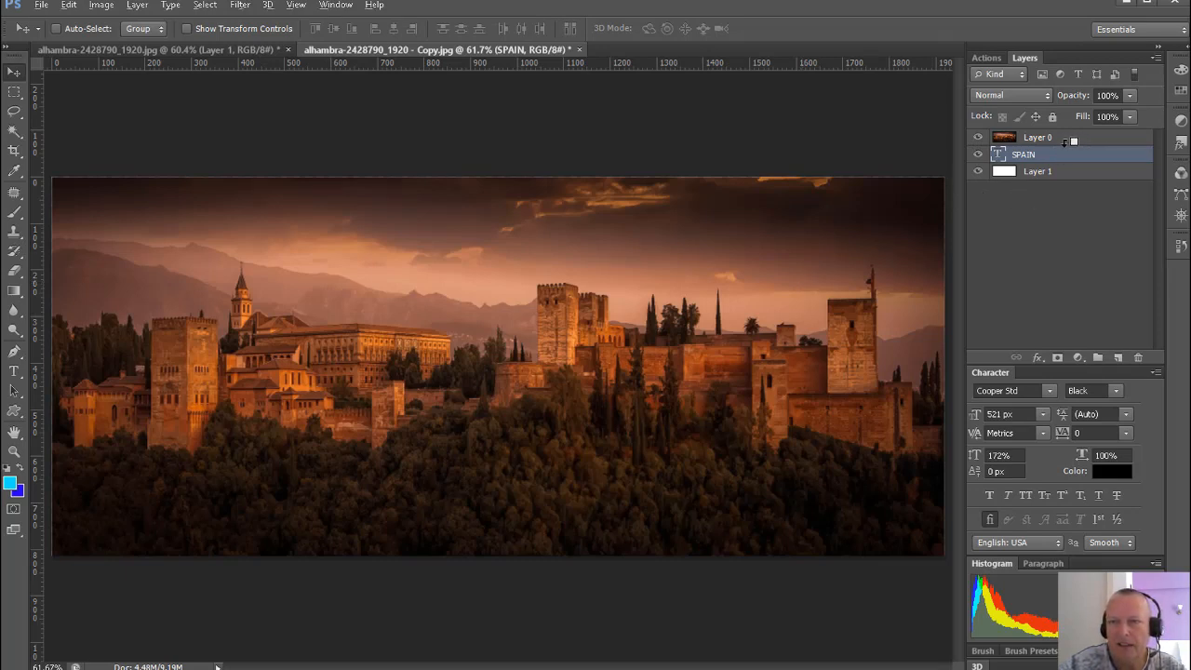
{"action": "left_click", "coordinate": [1069, 140], "text": "alt"}
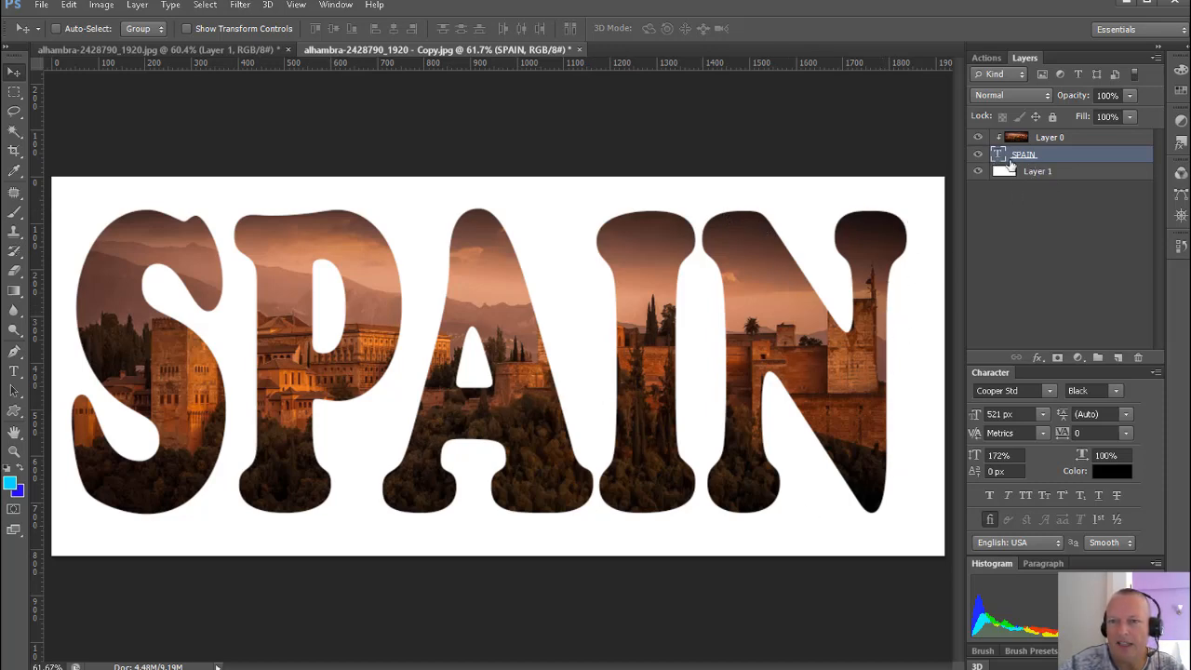
{"action": "double_click", "coordinate": [1077, 161]}
{"action": "left_click_drag", "start_coordinate": [990, 155], "coordinate": [704, 168]}
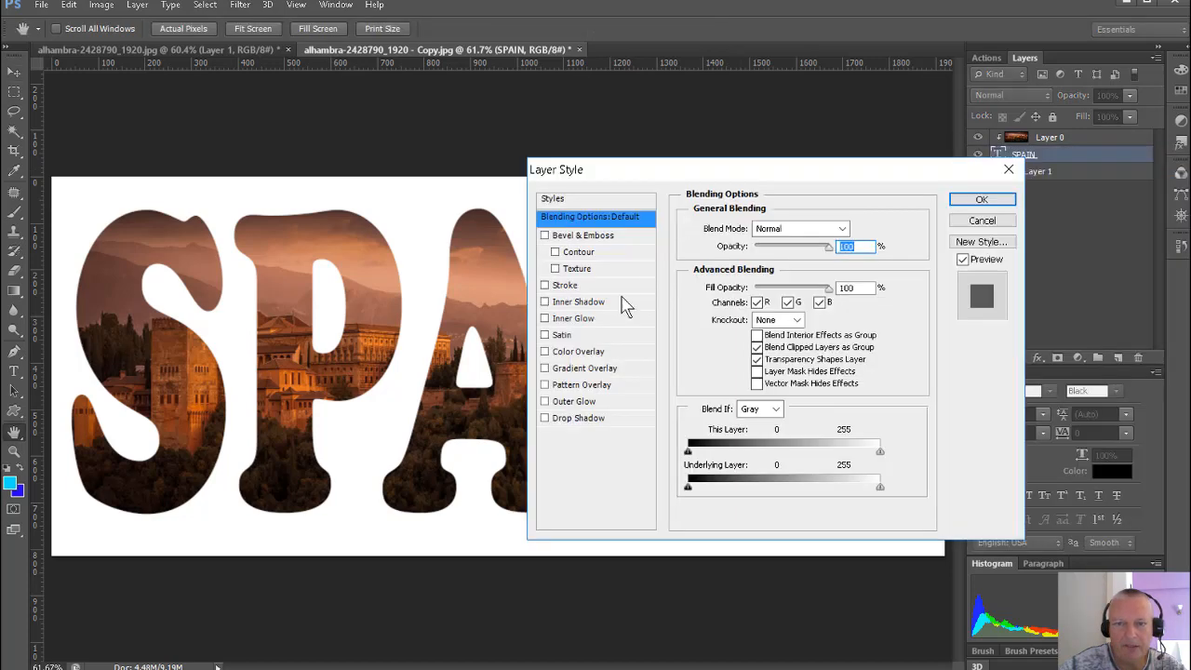
{"action": "left_click_drag", "start_coordinate": [615, 179], "coordinate": [773, 202]}
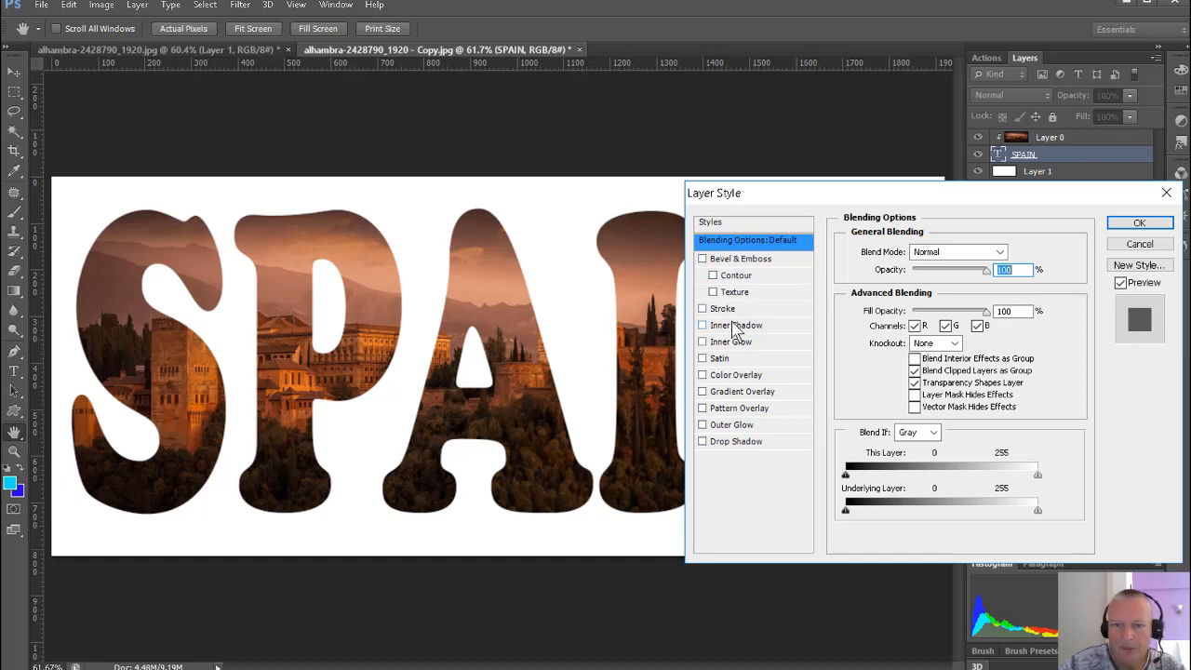
{"action": "left_click", "coordinate": [702, 310]}
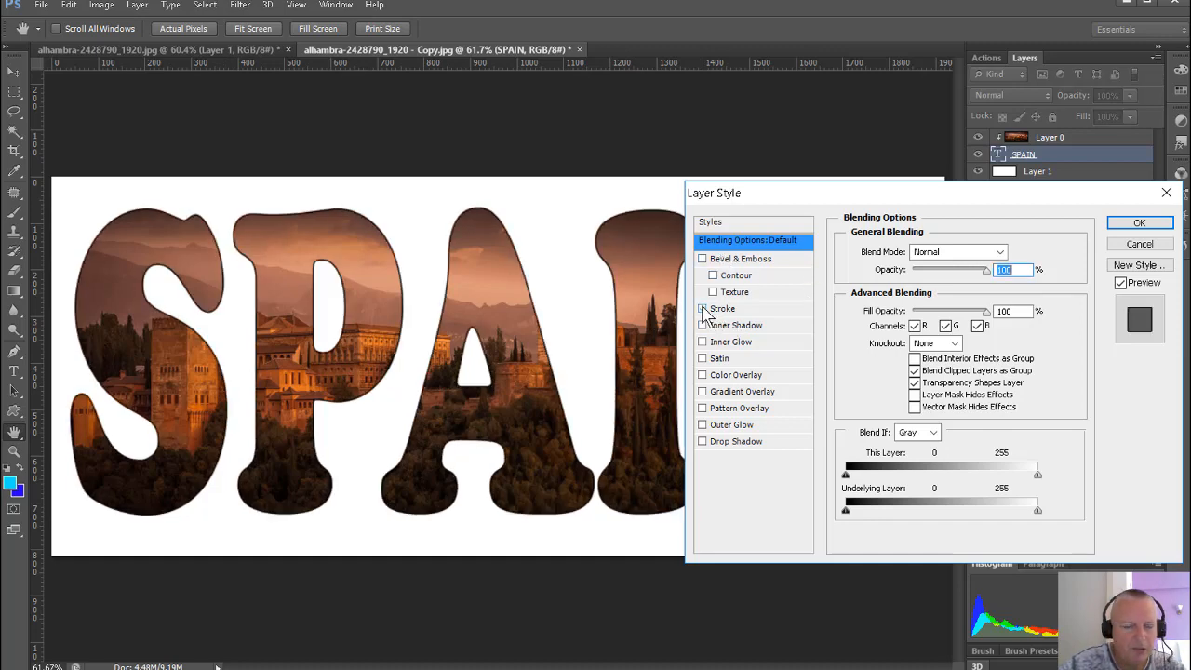
{"action": "left_click", "coordinate": [724, 309]}
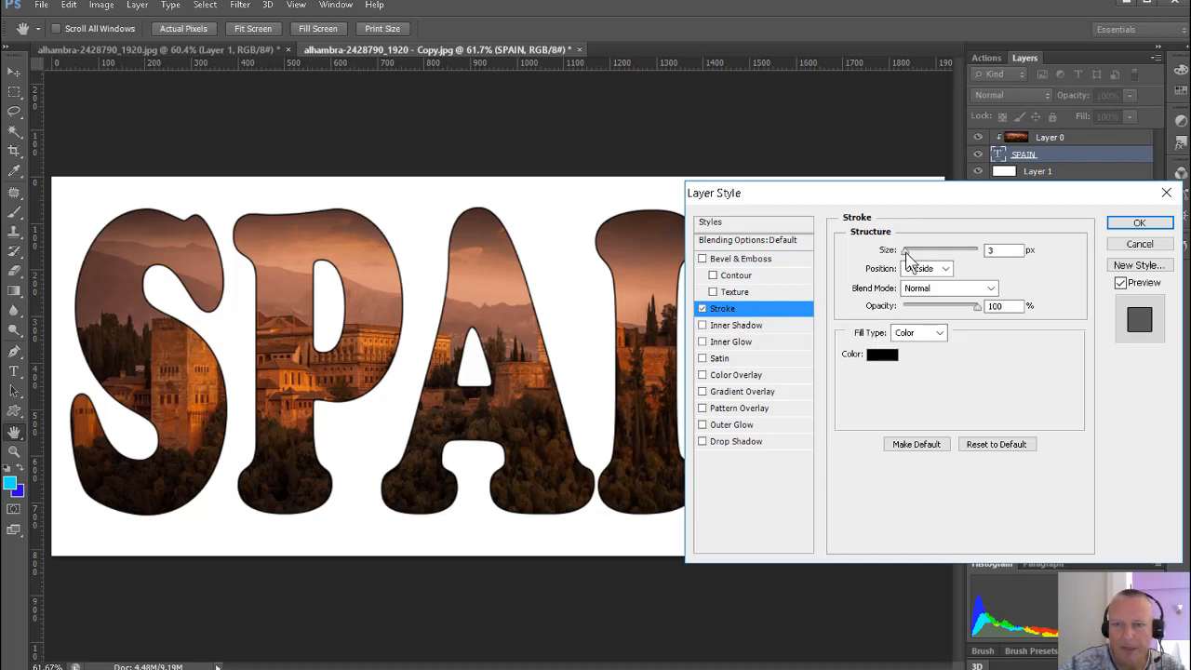
{"action": "left_click_drag", "start_coordinate": [909, 252], "coordinate": [912, 264]}
{"action": "mouse_move", "coordinate": [885, 201]}
{"action": "left_mouse_down"}
{"action": "mouse_move", "coordinate": [1106, 234]}
{"action": "mouse_move", "coordinate": [914, 329]}
{"action": "mouse_move", "coordinate": [1024, 193]}
{"action": "left_mouse_up"}
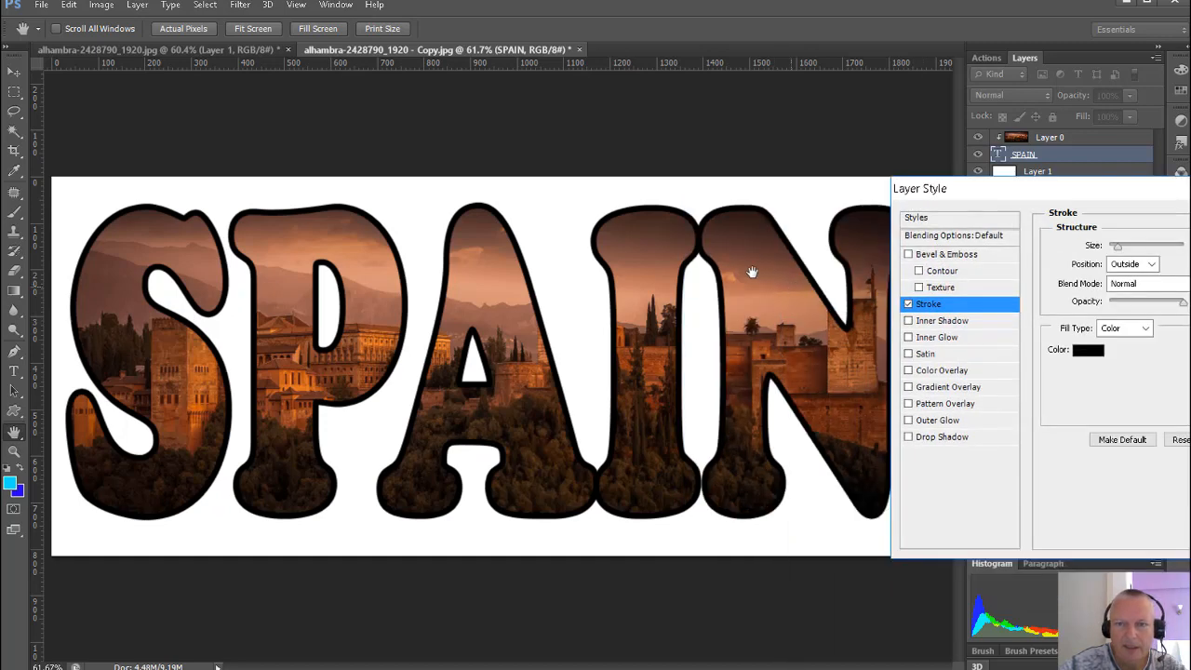
{"action": "left_click_drag", "start_coordinate": [1116, 194], "coordinate": [903, 188]}
{"action": "left_click", "coordinate": [1130, 235]}
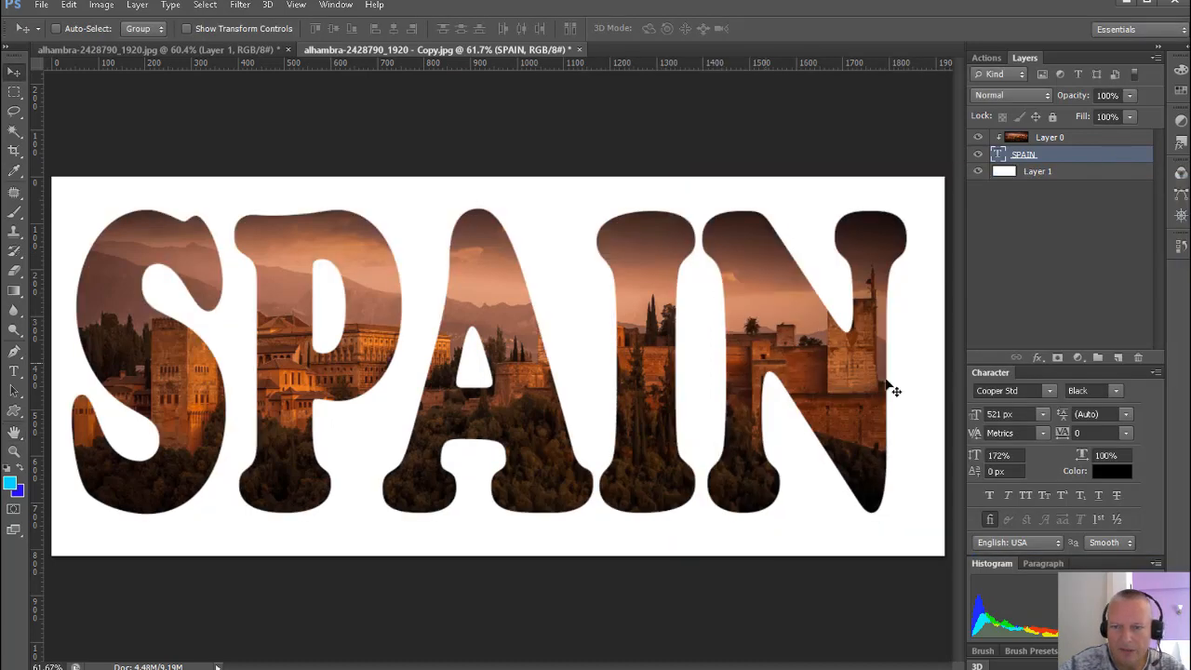
Set the SPAIN text's tracking to 20 and add a black outside stroke slightly thicker than 3 px
{"action": "left_click", "coordinate": [1082, 433]}
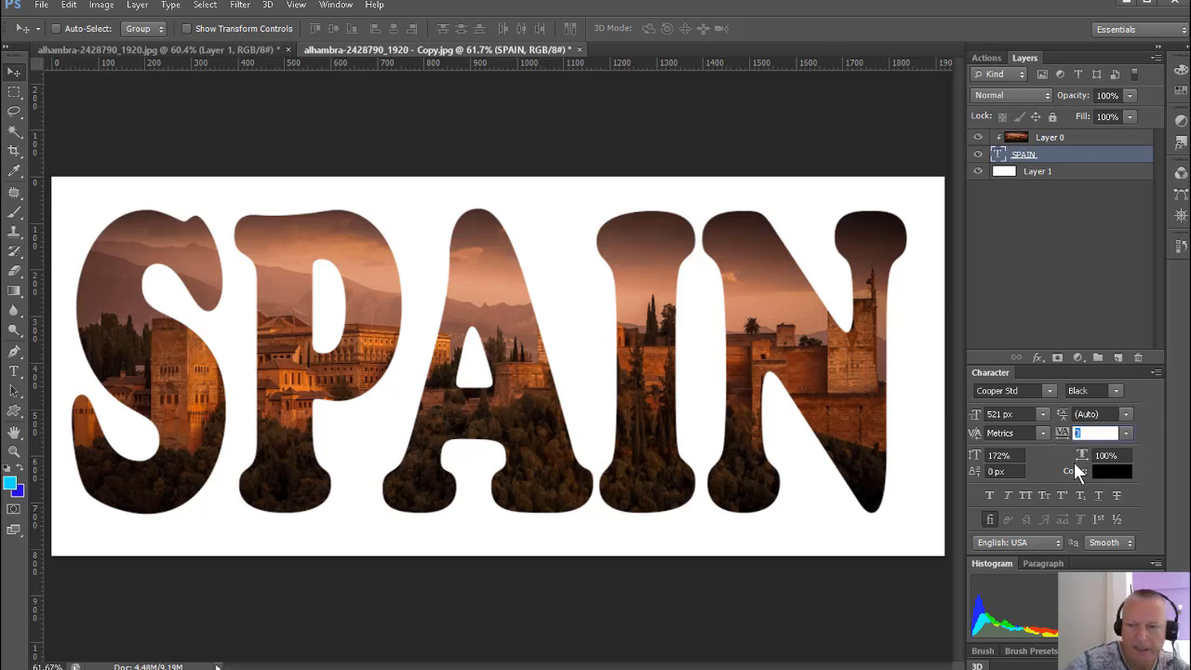
{"action": "key", "text": "Return"}
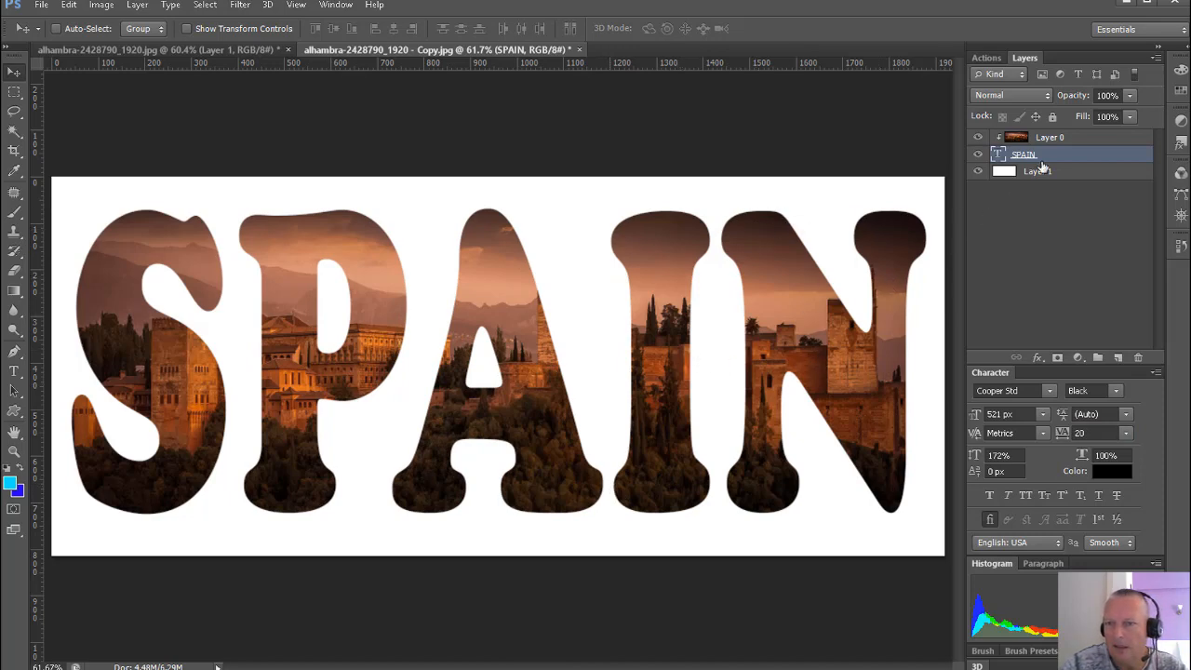
{"action": "double_click", "coordinate": [1084, 161]}
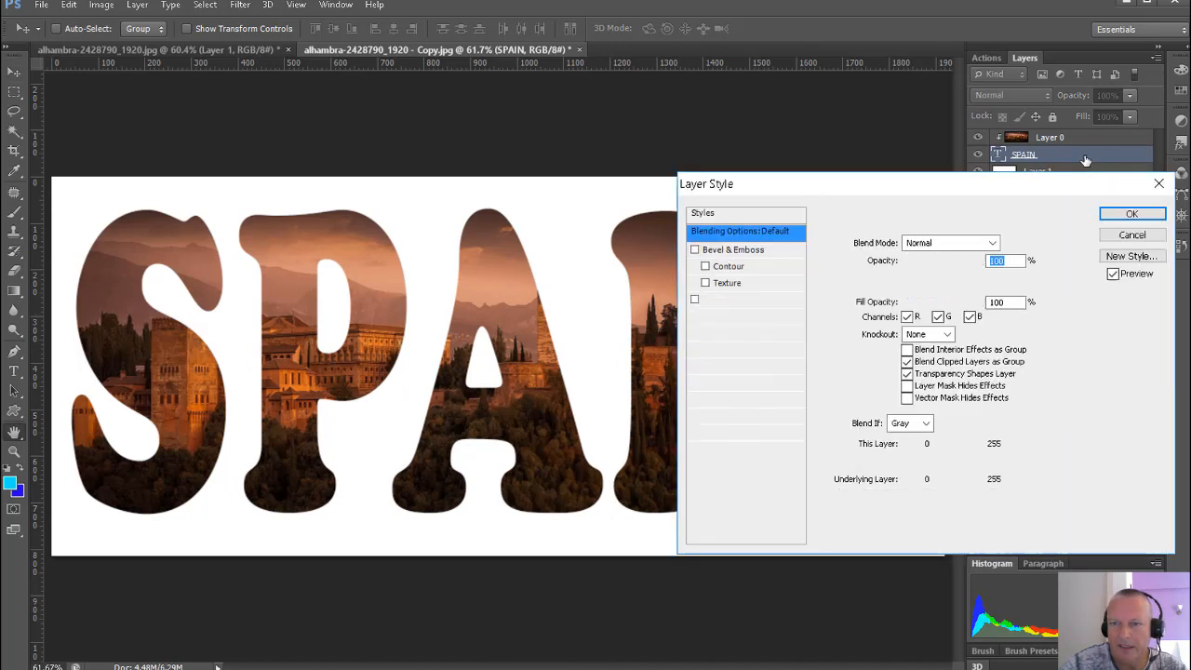
{"action": "left_click", "coordinate": [695, 299]}
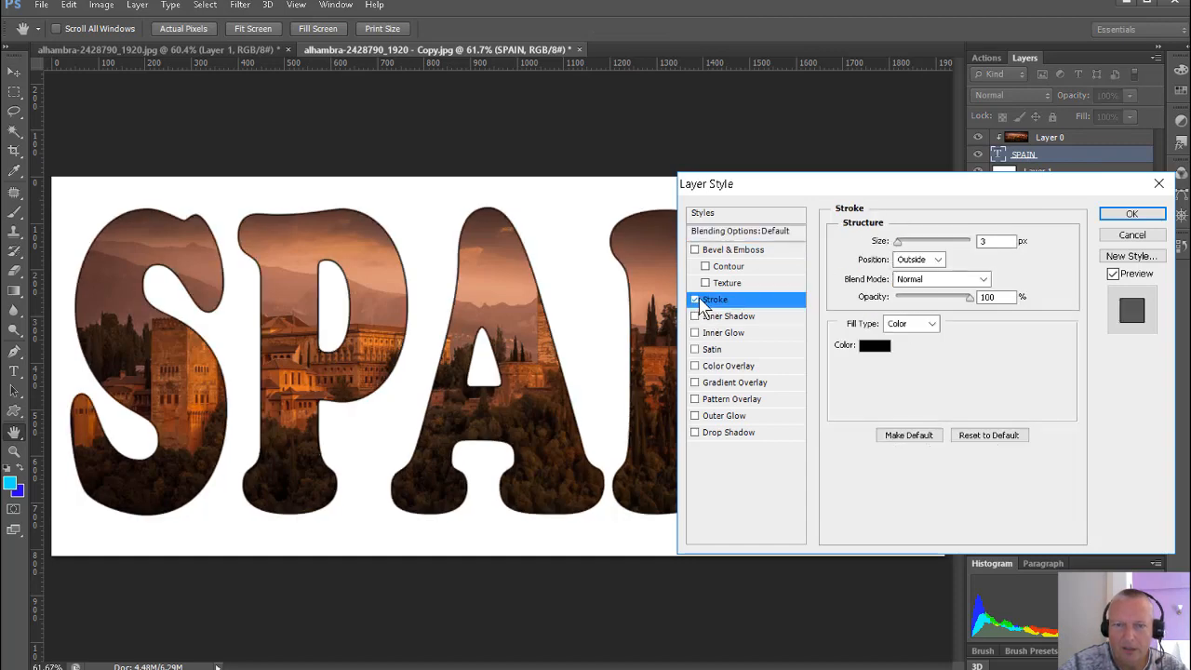
{"action": "left_click_drag", "start_coordinate": [905, 243], "coordinate": [901, 248]}
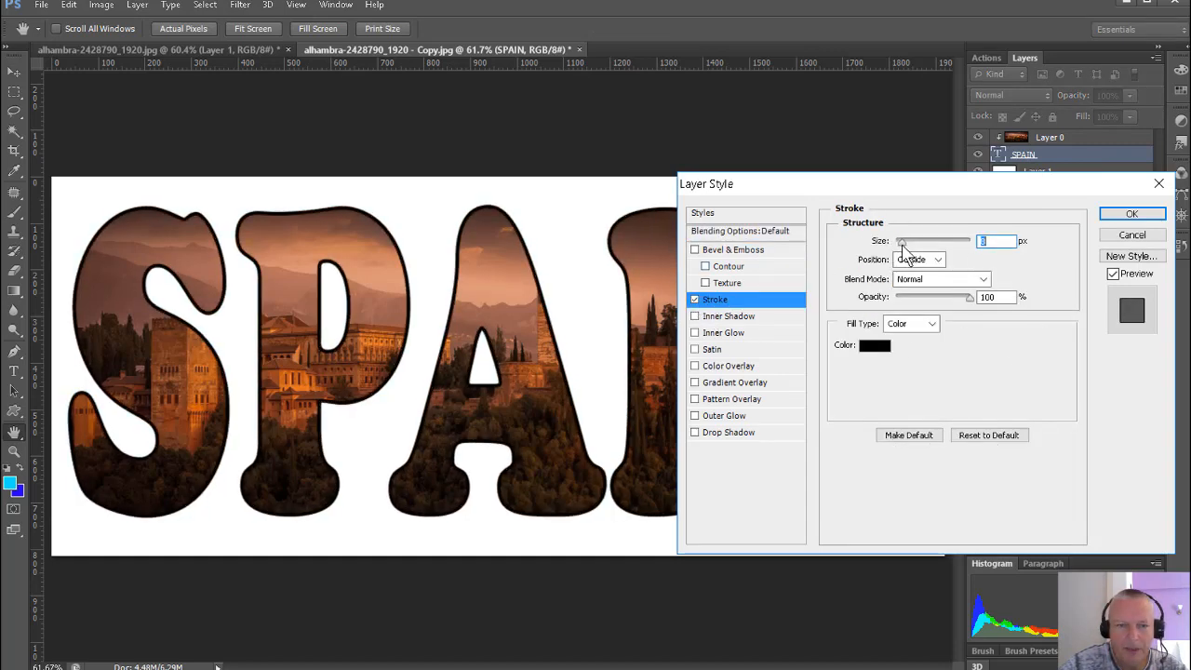
{"action": "left_click", "coordinate": [1132, 214]}
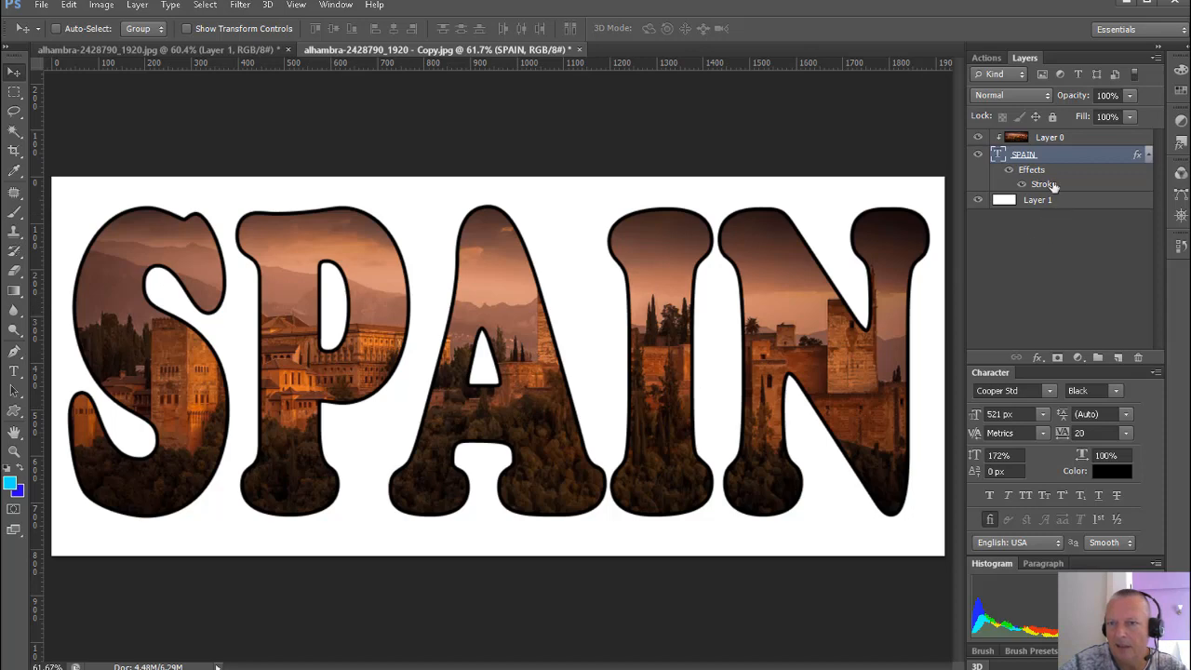
Add a Bevel & Emboss effect with default settings to the SPAIN text layer
{"action": "double_click", "coordinate": [1080, 161]}
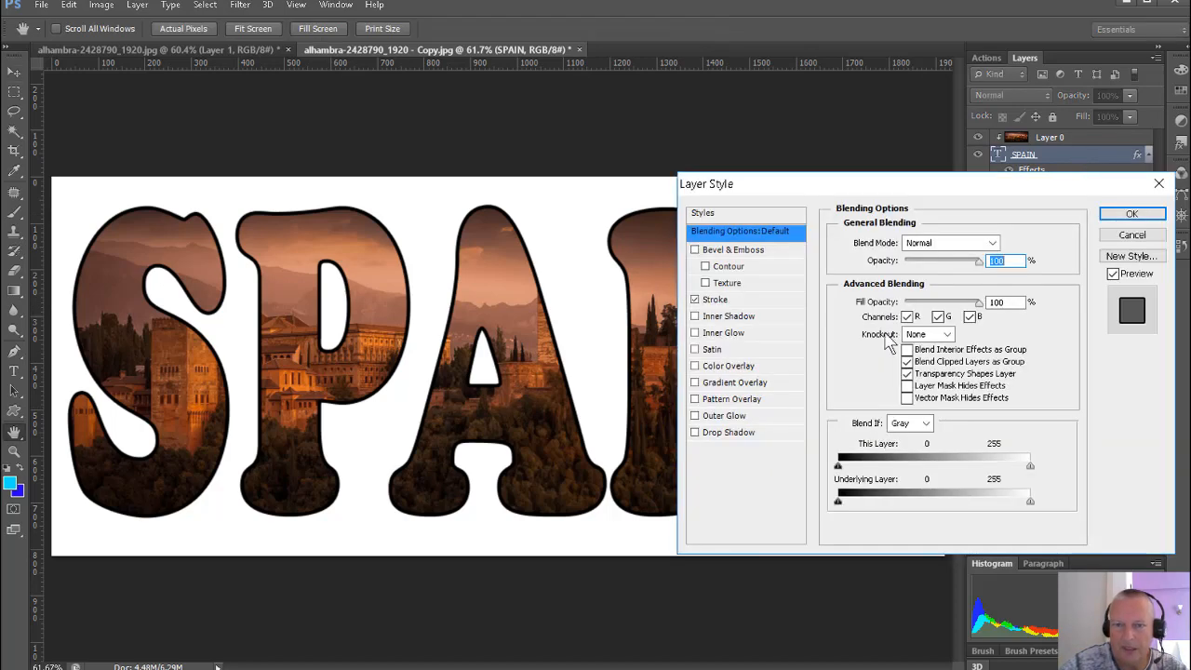
{"action": "left_click", "coordinate": [695, 251]}
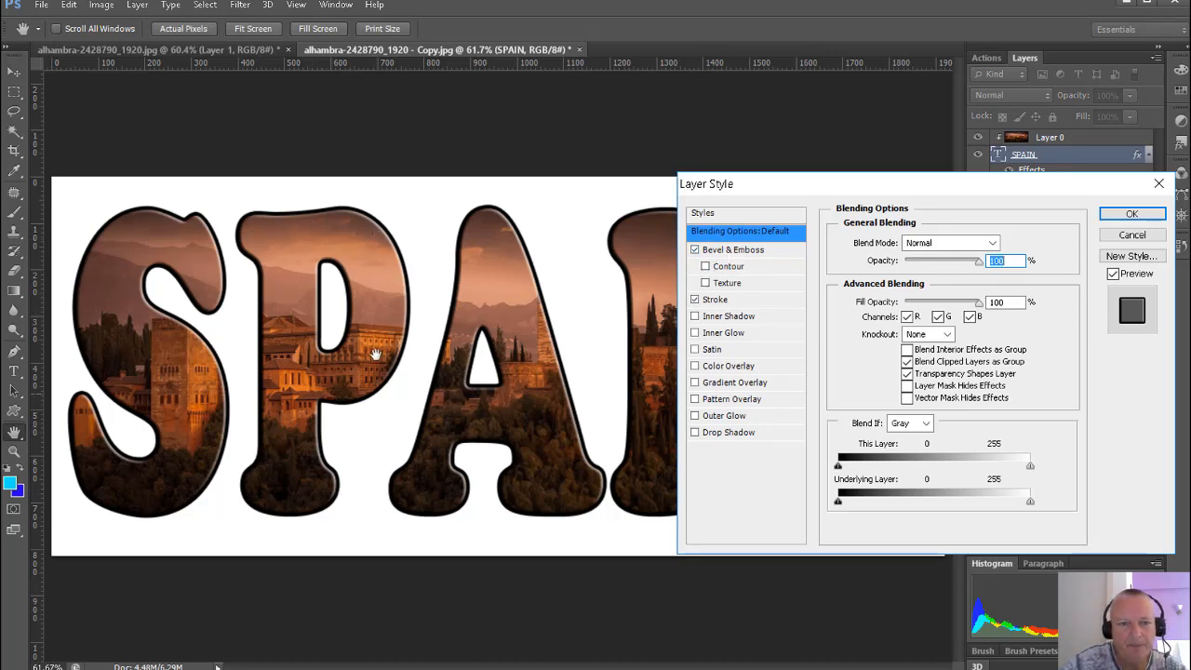
{"action": "left_click", "coordinate": [1131, 213]}
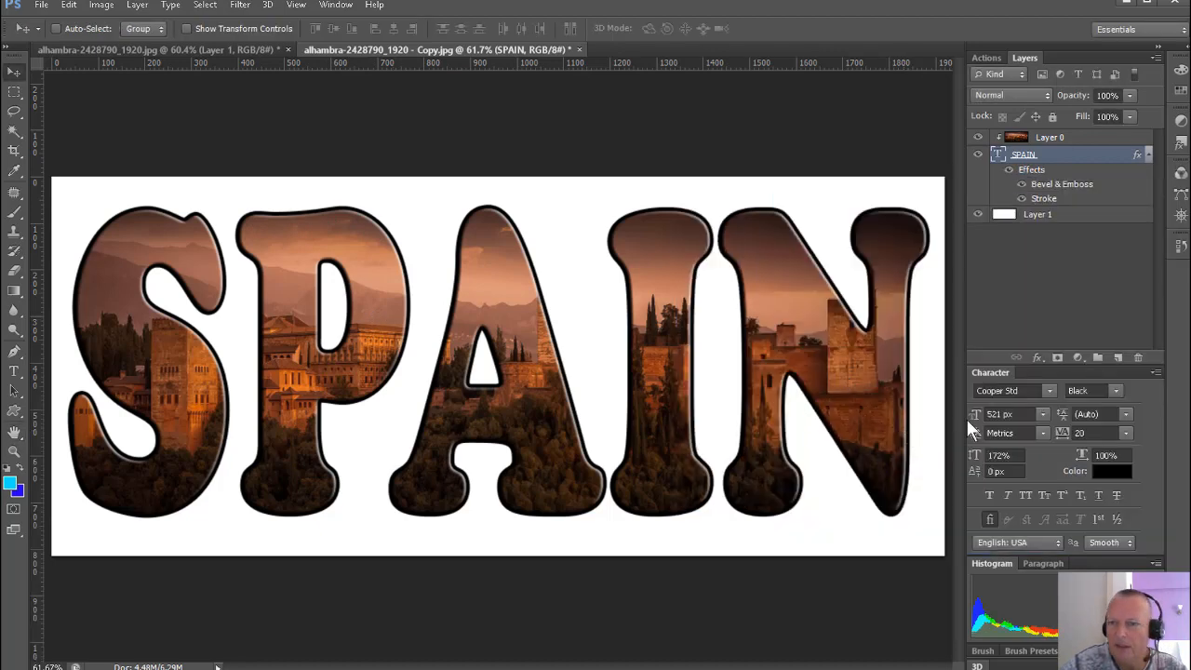
Add a drop shadow to the SPAIN layer with distance 19 px, spread 7% and size about 21 px
{"action": "double_click", "coordinate": [1087, 165]}
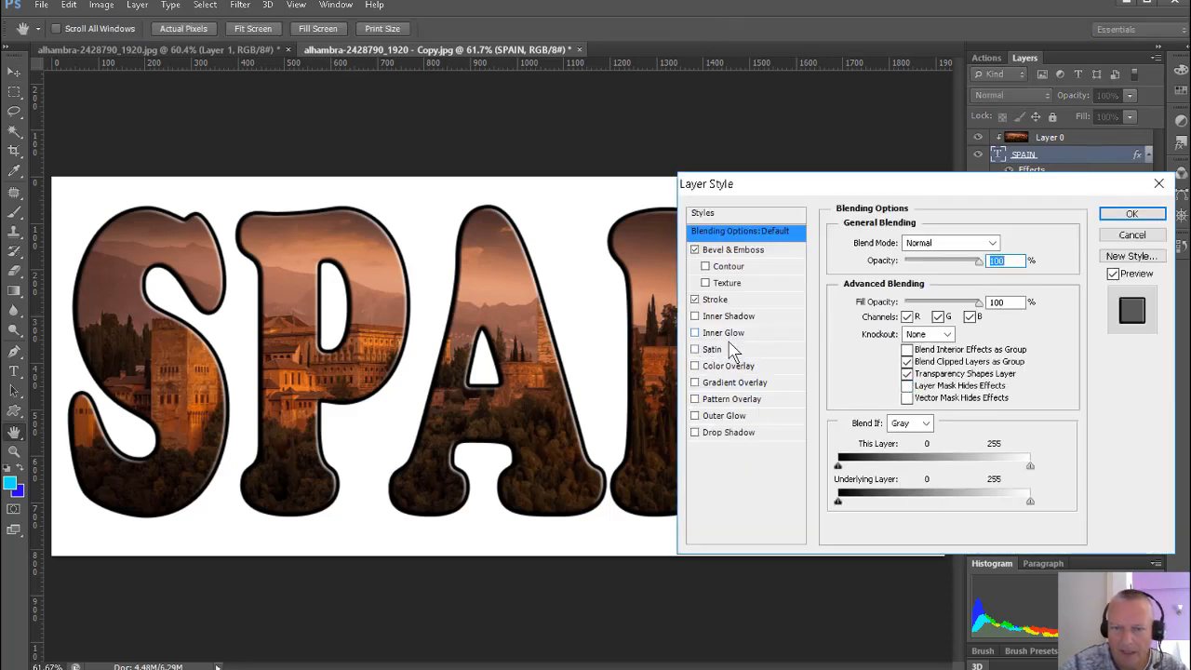
{"action": "left_click", "coordinate": [696, 433]}
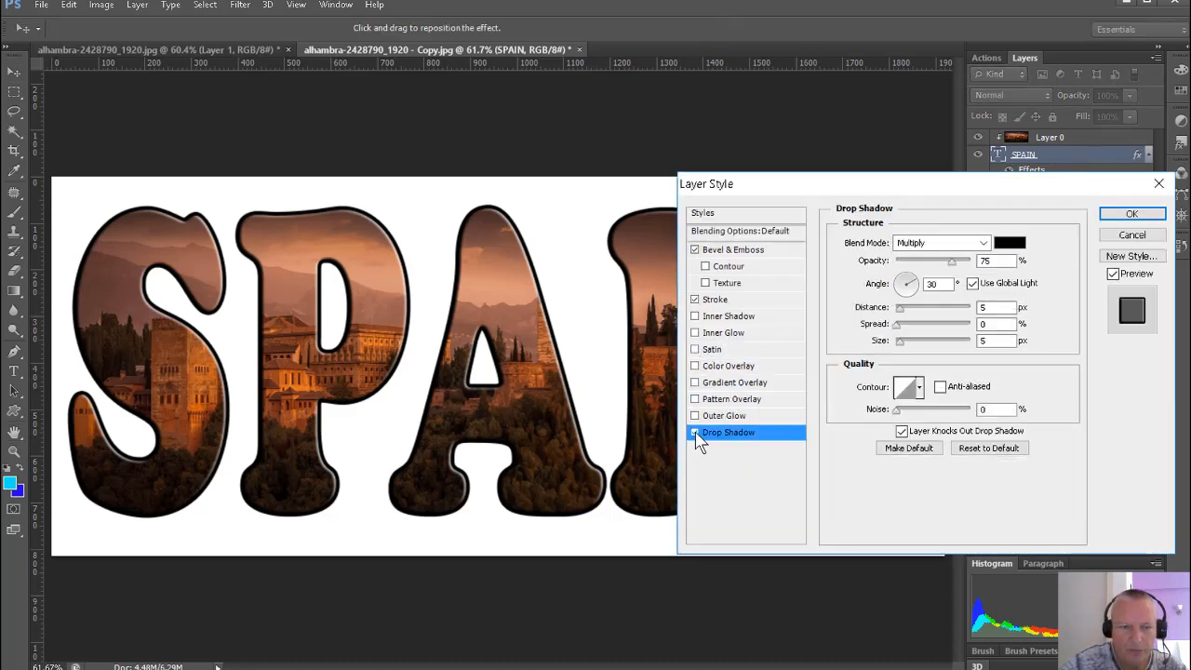
{"action": "left_click_drag", "start_coordinate": [843, 185], "coordinate": [888, 160]}
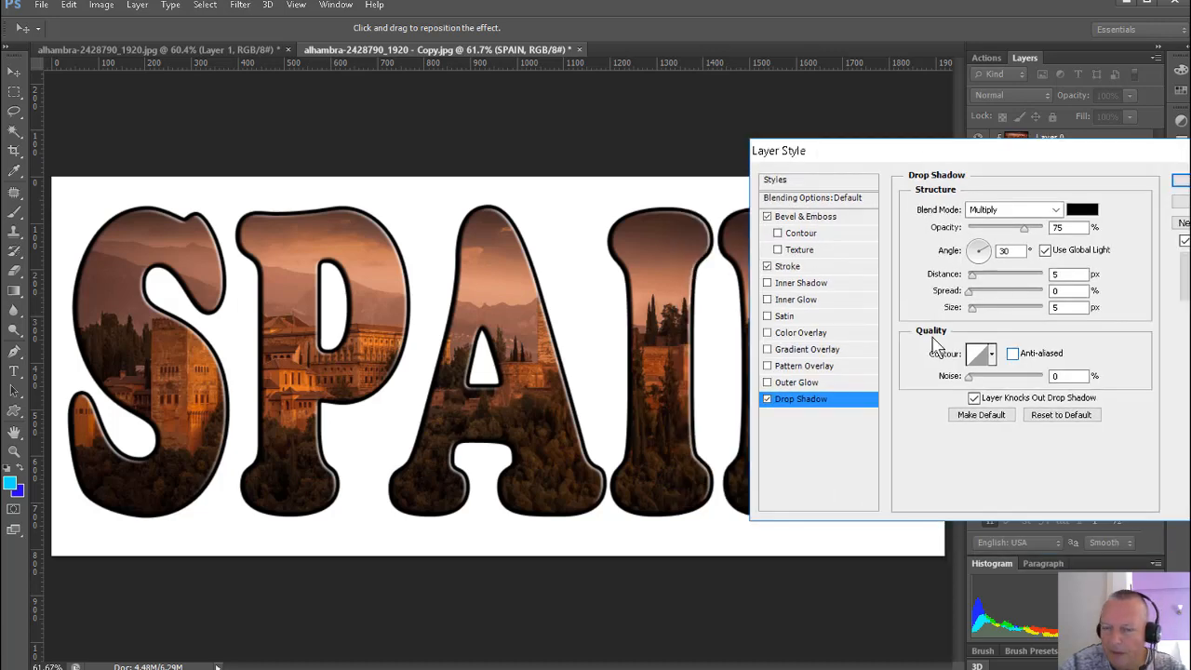
{"action": "left_click_drag", "start_coordinate": [973, 310], "coordinate": [986, 278]}
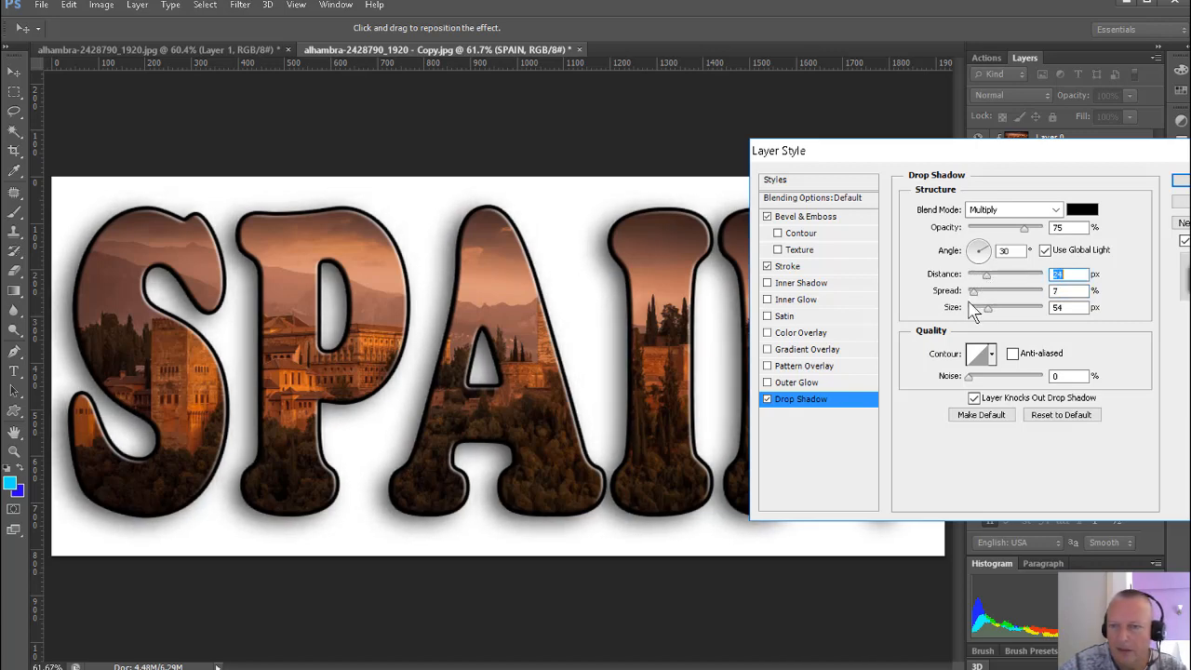
{"action": "left_click_drag", "start_coordinate": [989, 275], "coordinate": [979, 310]}
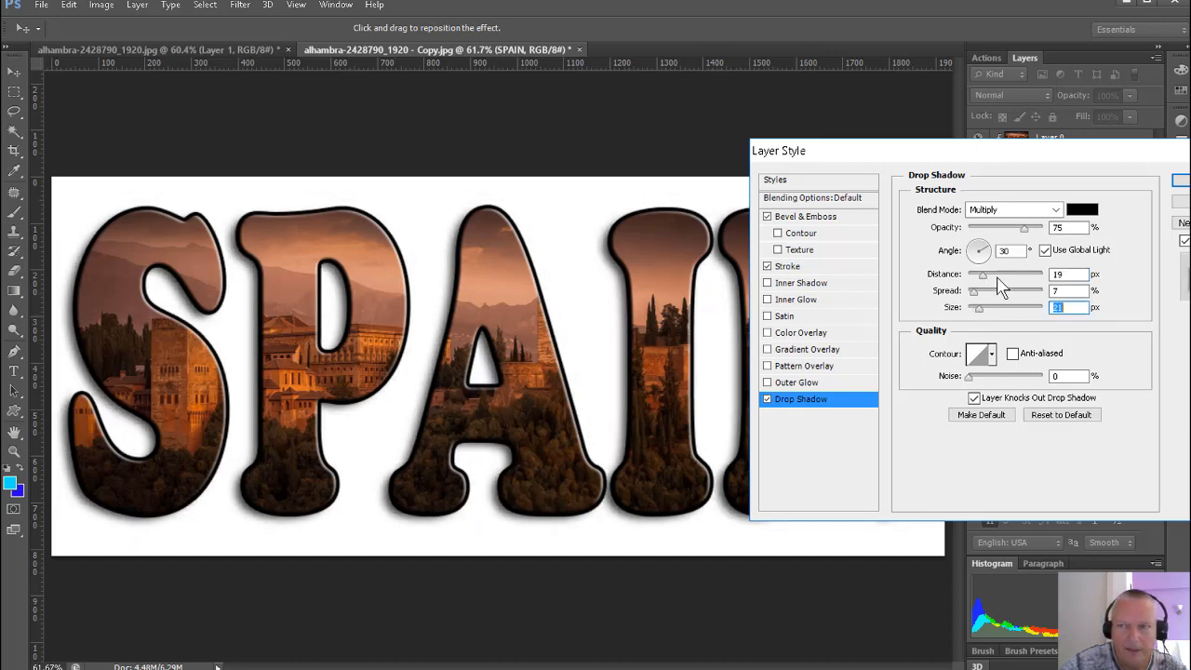
{"action": "left_click", "coordinate": [1180, 180]}
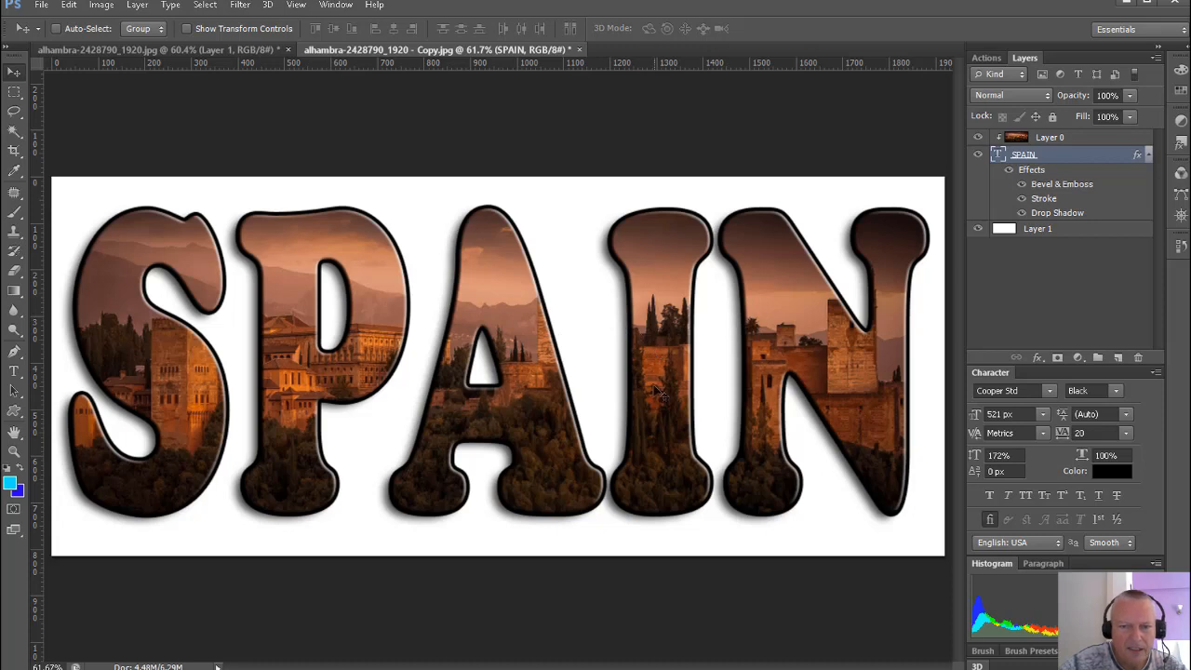
Add a Brightness/Contrast adjustment layer above Layer 0 and set its brightness to 57
{"action": "left_click", "coordinate": [1015, 137]}
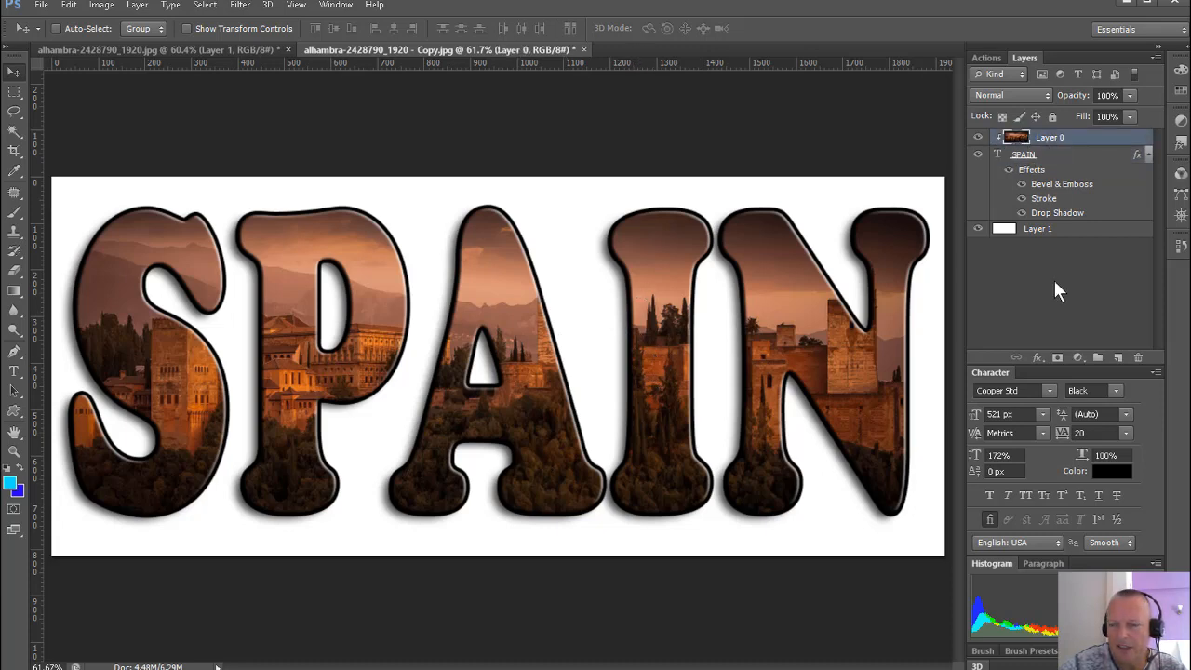
{"action": "left_click", "coordinate": [1080, 359]}
{"action": "left_click", "coordinate": [1112, 67]}
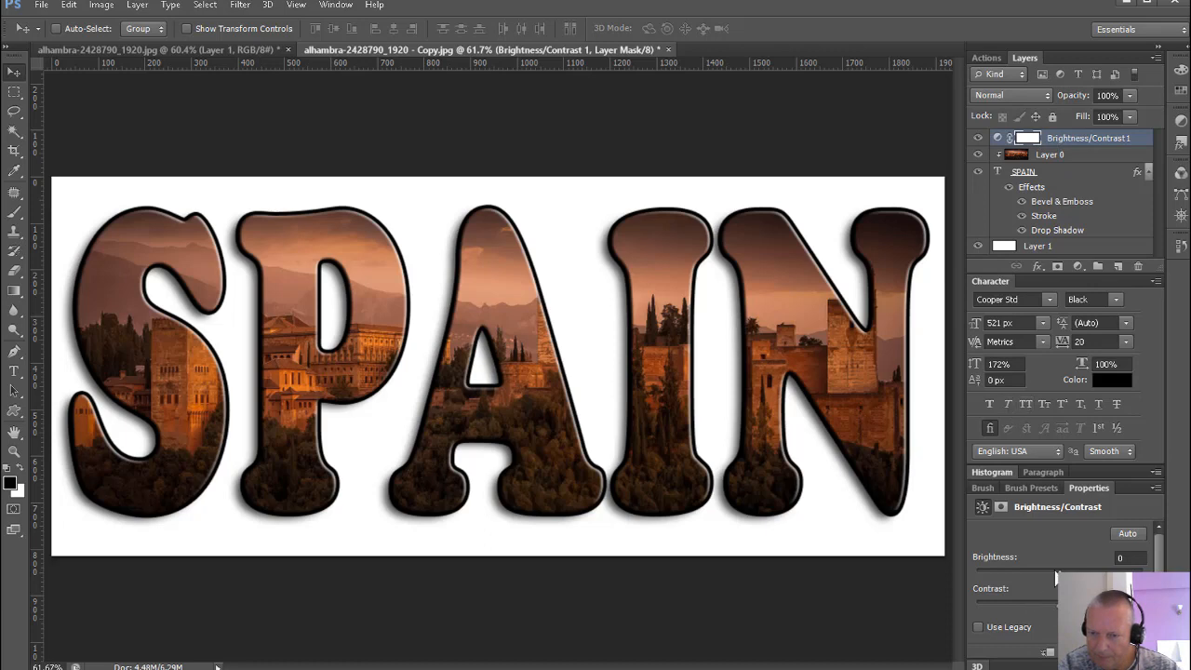
{"action": "left_click_drag", "start_coordinate": [1059, 573], "coordinate": [1090, 573]}
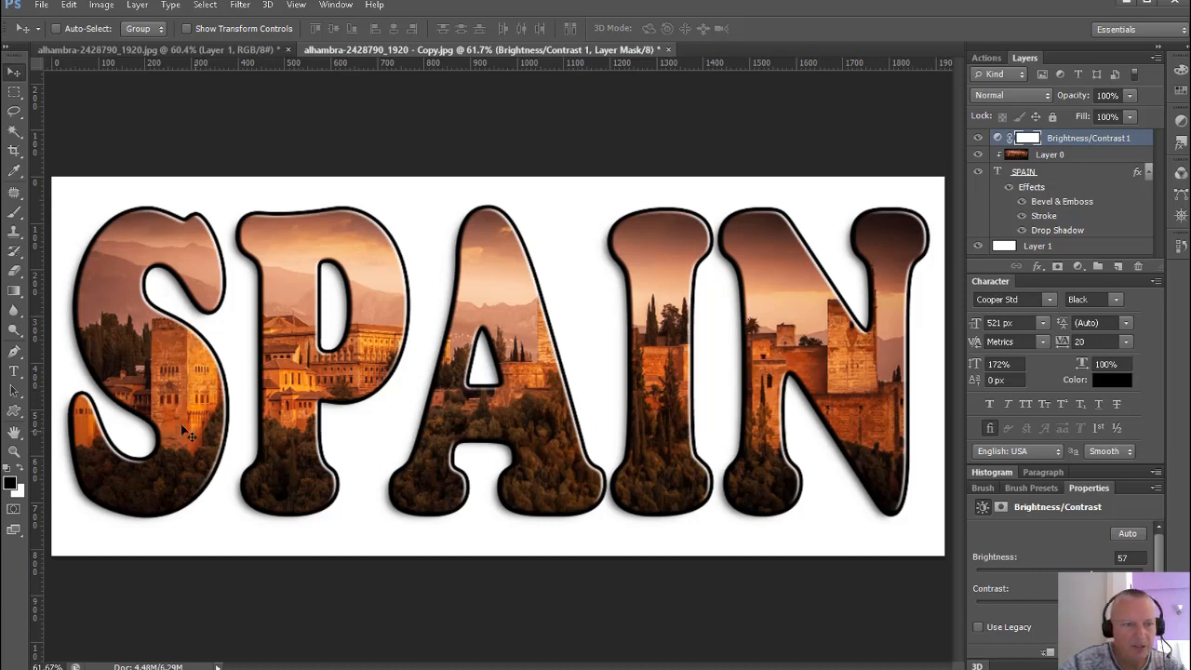
Select the white background layer, Layer 1, and set the foreground colour to pale cyan #c7f8ff
{"action": "left_click", "coordinate": [1040, 246]}
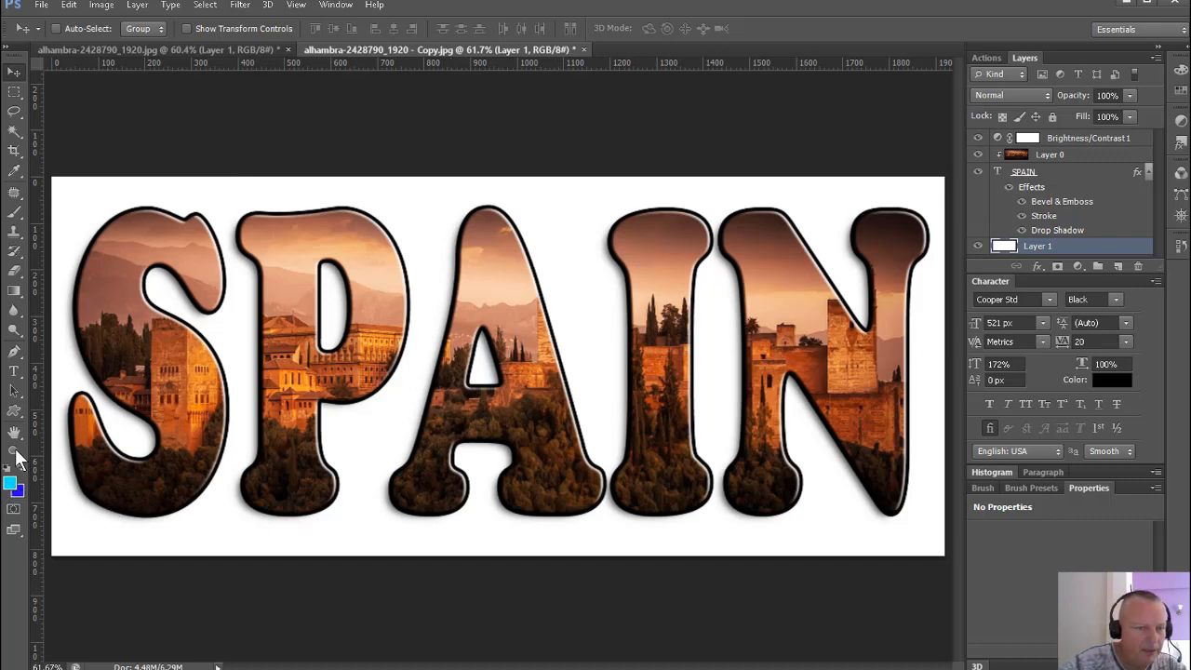
{"action": "left_click", "coordinate": [12, 486]}
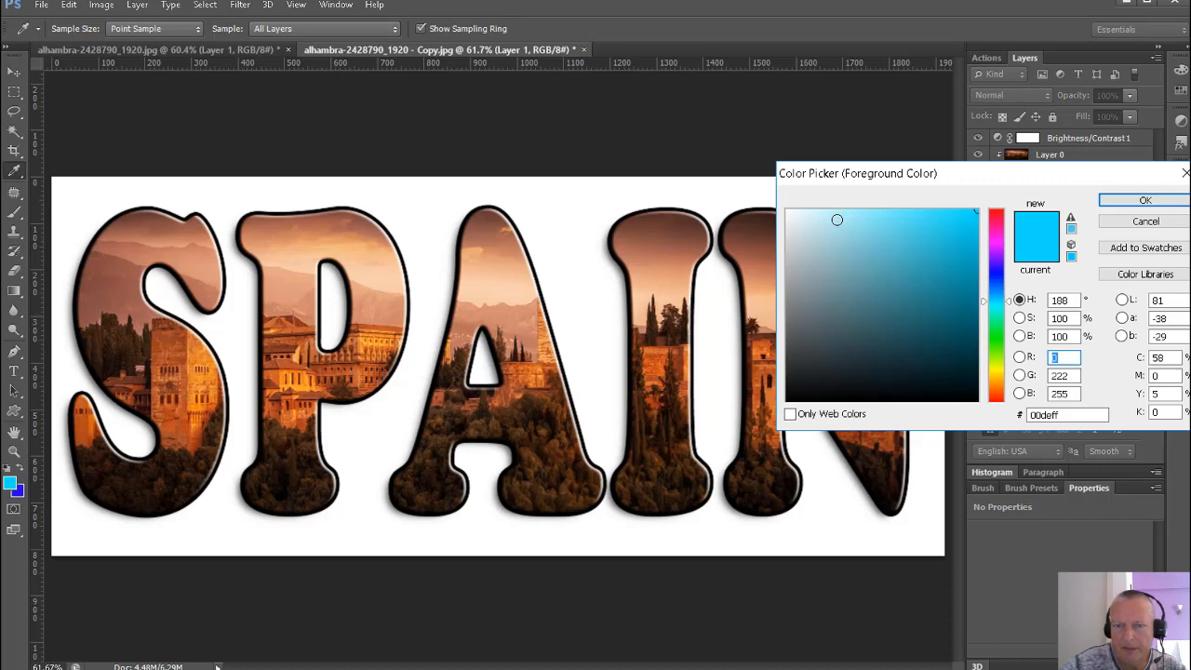
{"action": "left_click_drag", "start_coordinate": [838, 218], "coordinate": [828, 199]}
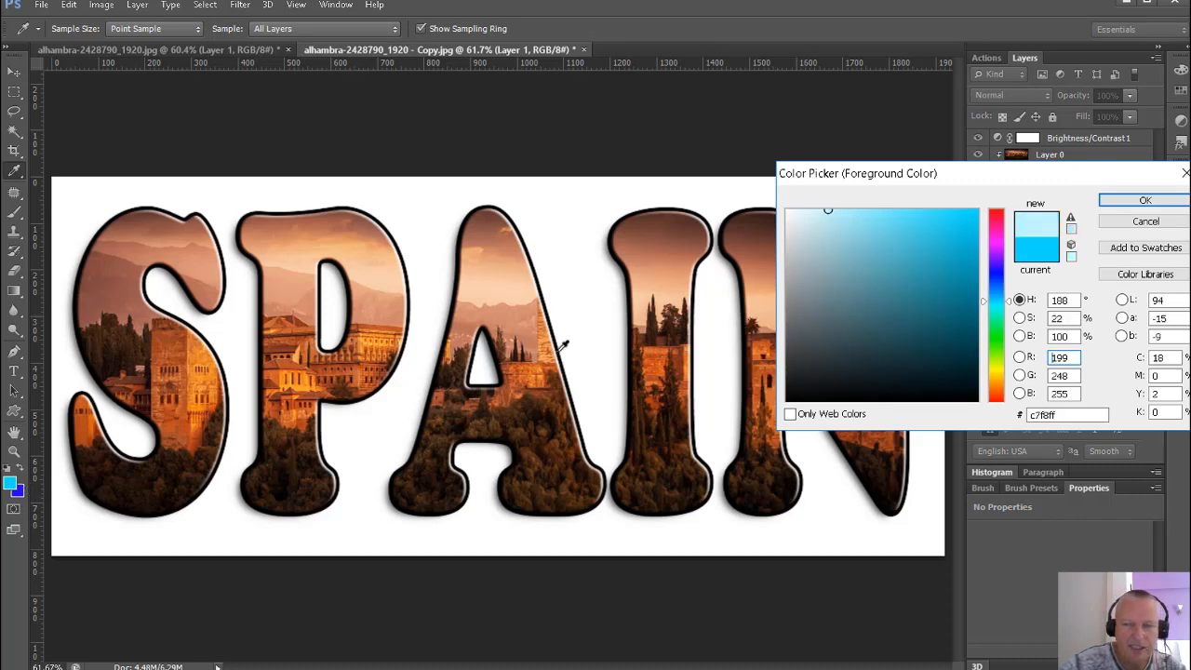
{"action": "left_click", "coordinate": [1132, 200]}
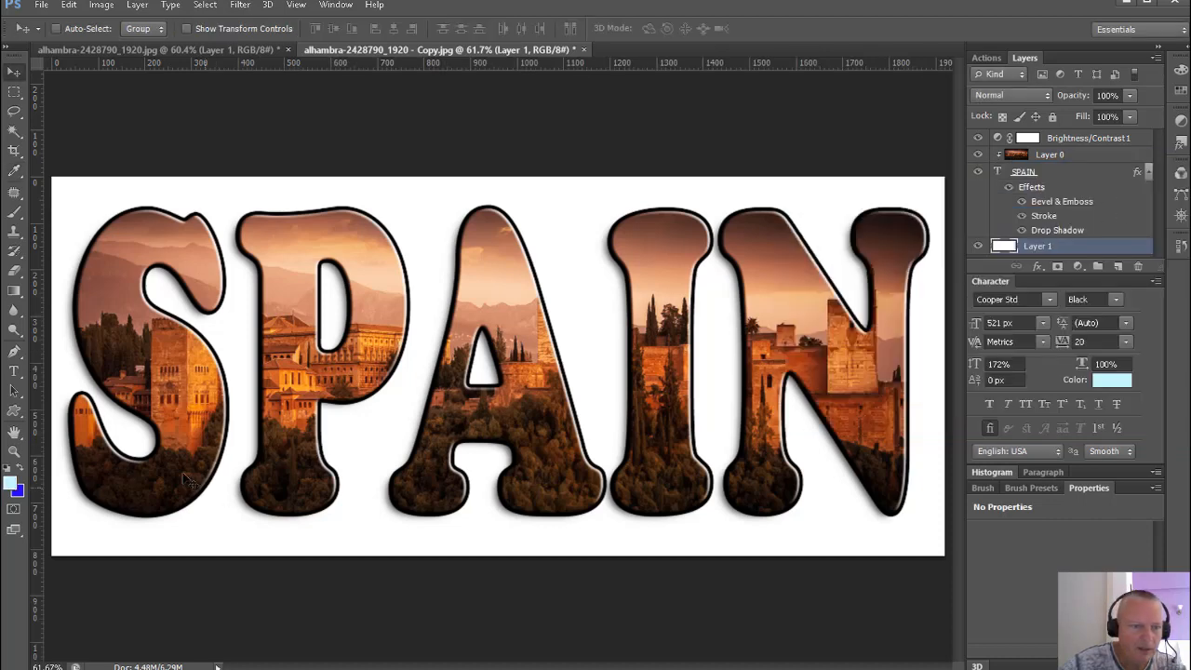
Set the background colour to pale lavender #c7beff and fill Layer 1 with a linear gradient from the canvas's bottom edge to its top edge
{"action": "left_click", "coordinate": [19, 492]}
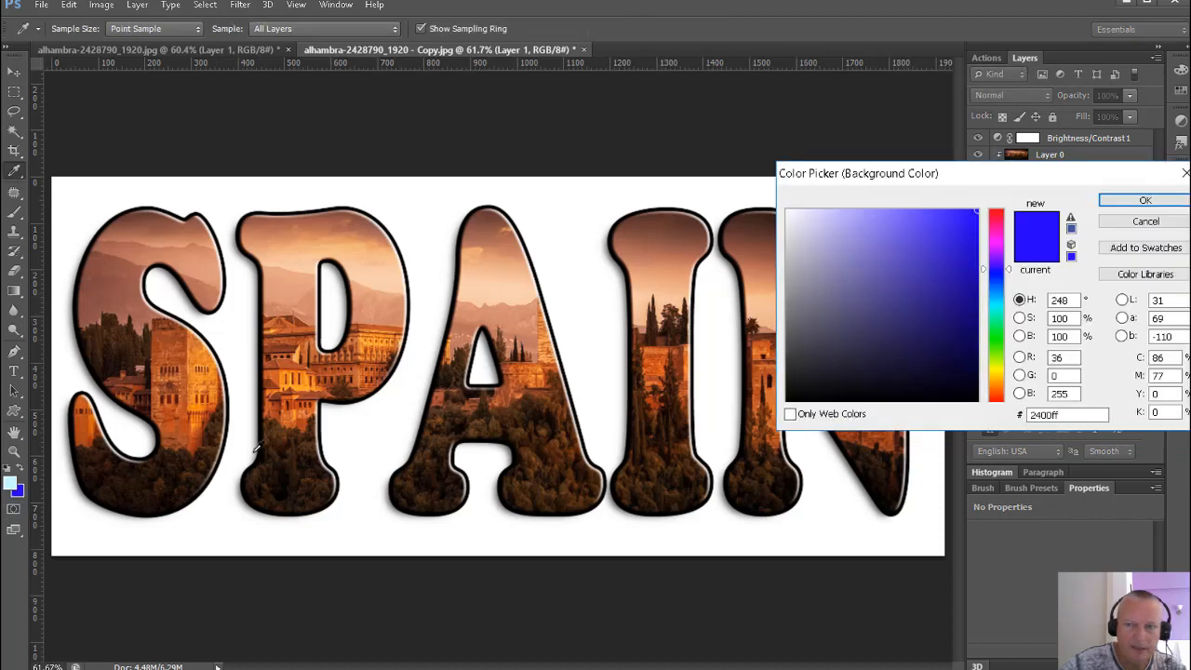
{"action": "left_click", "coordinate": [855, 206]}
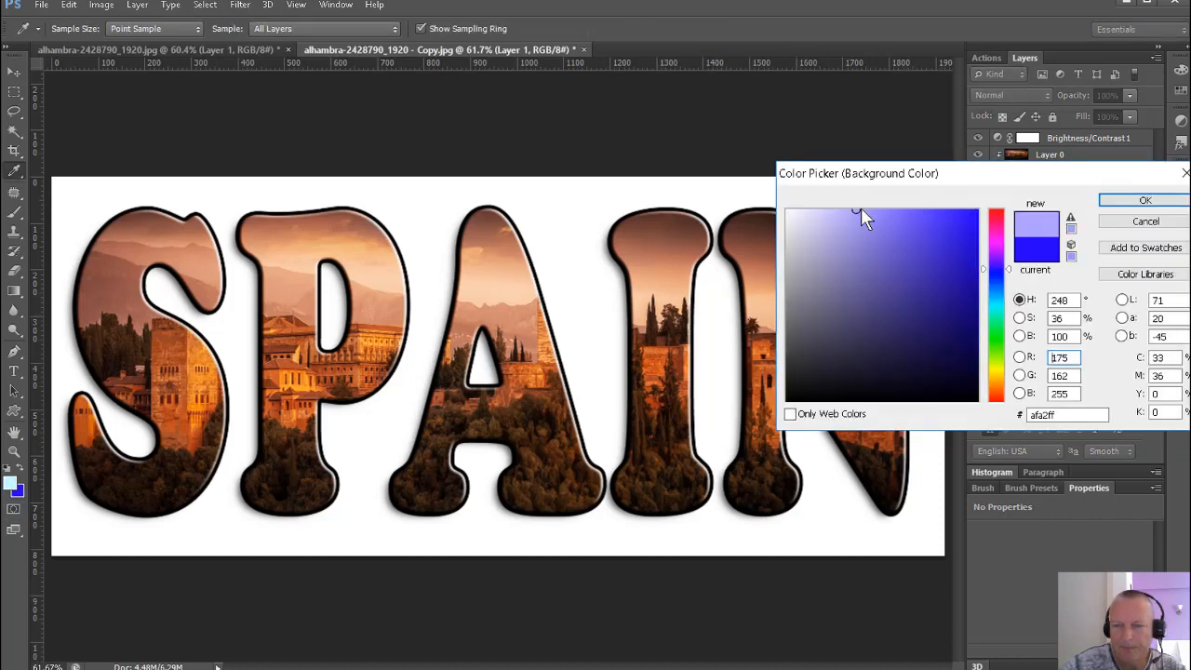
{"action": "left_click", "coordinate": [835, 203]}
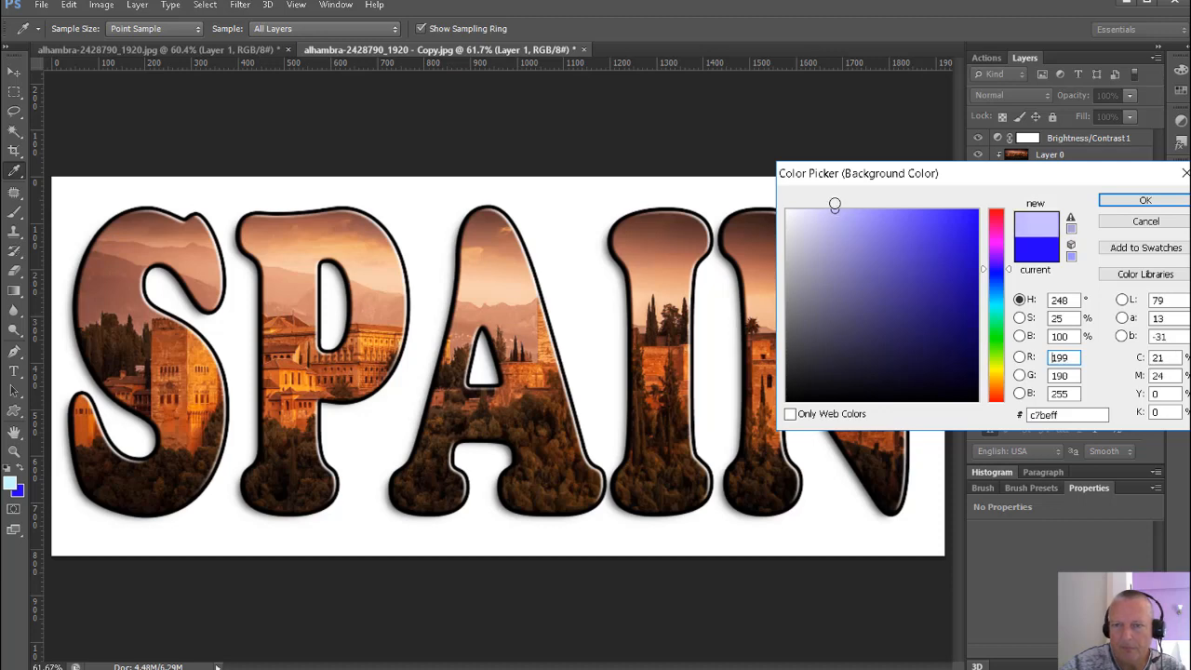
{"action": "left_click", "coordinate": [1150, 201]}
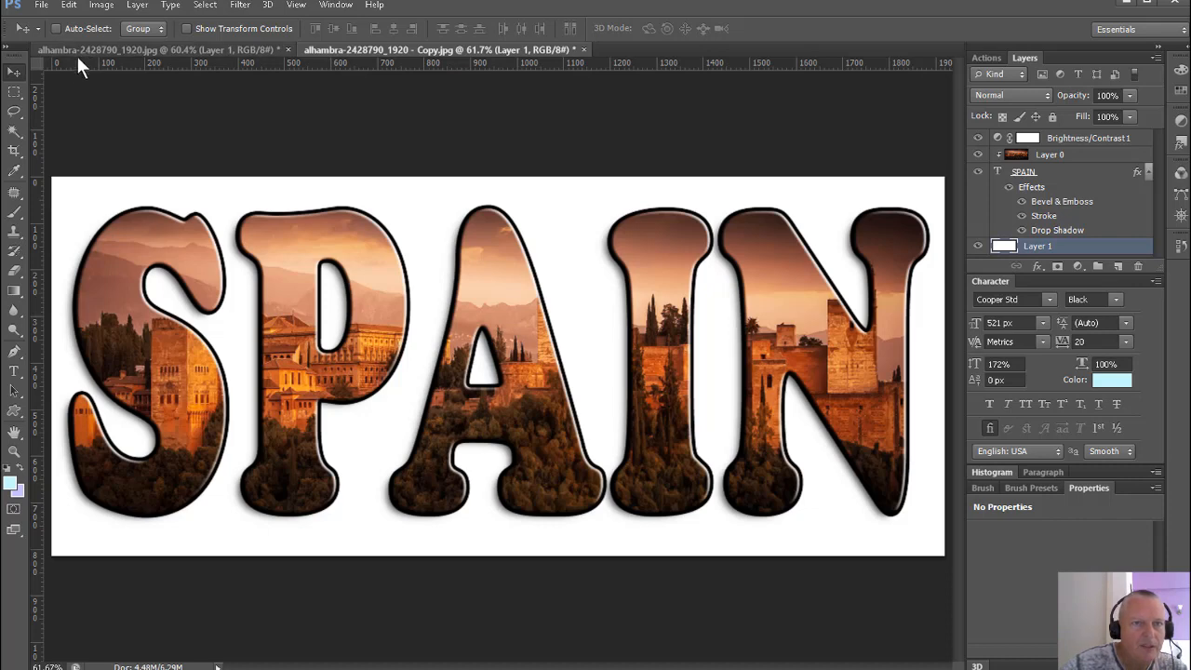
{"action": "left_click", "coordinate": [14, 291]}
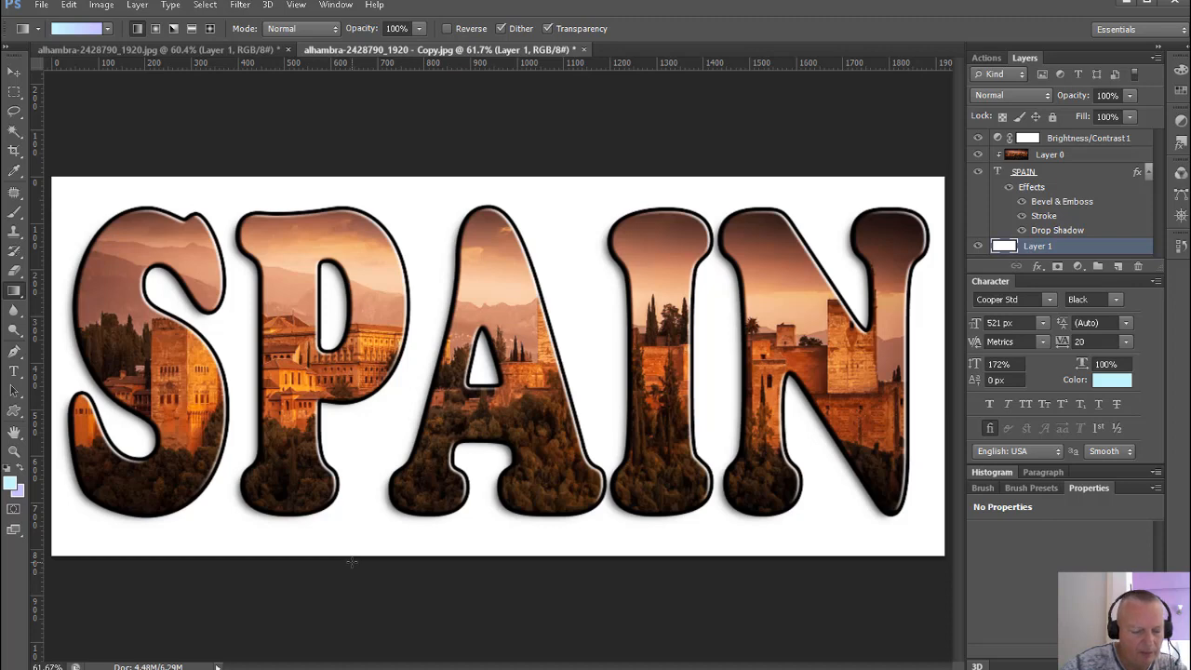
{"action": "left_click_drag", "start_coordinate": [352, 561], "coordinate": [352, 177]}
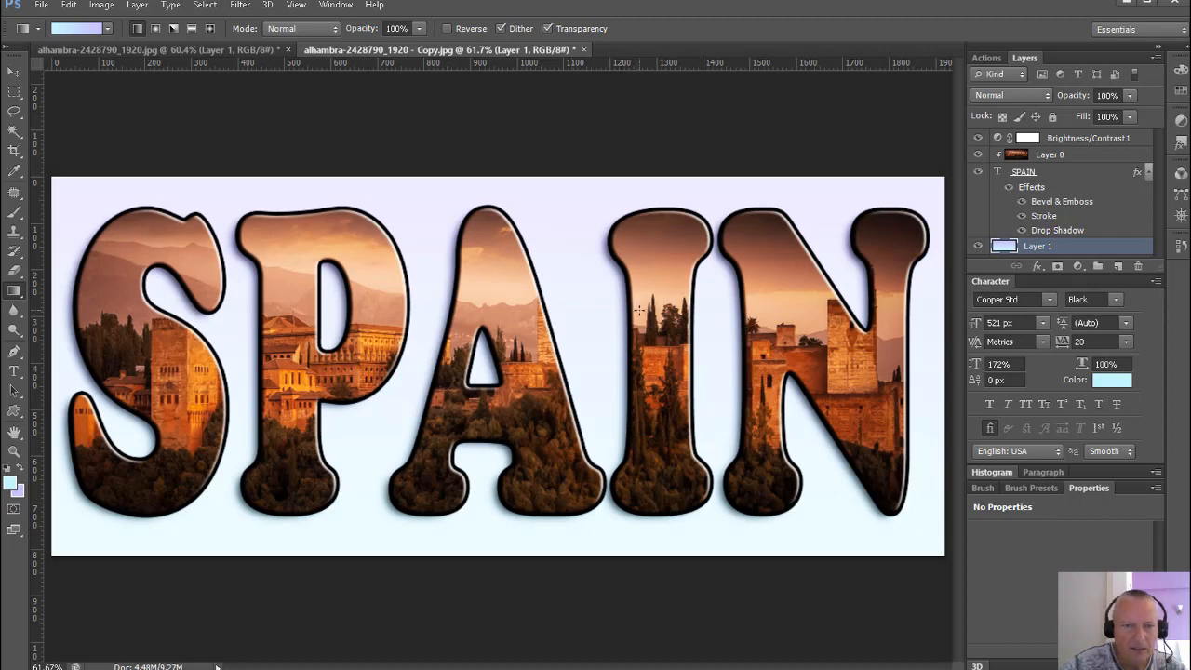
Set the foreground colour to a more saturated cyan of the same hue
{"action": "left_click", "coordinate": [12, 482]}
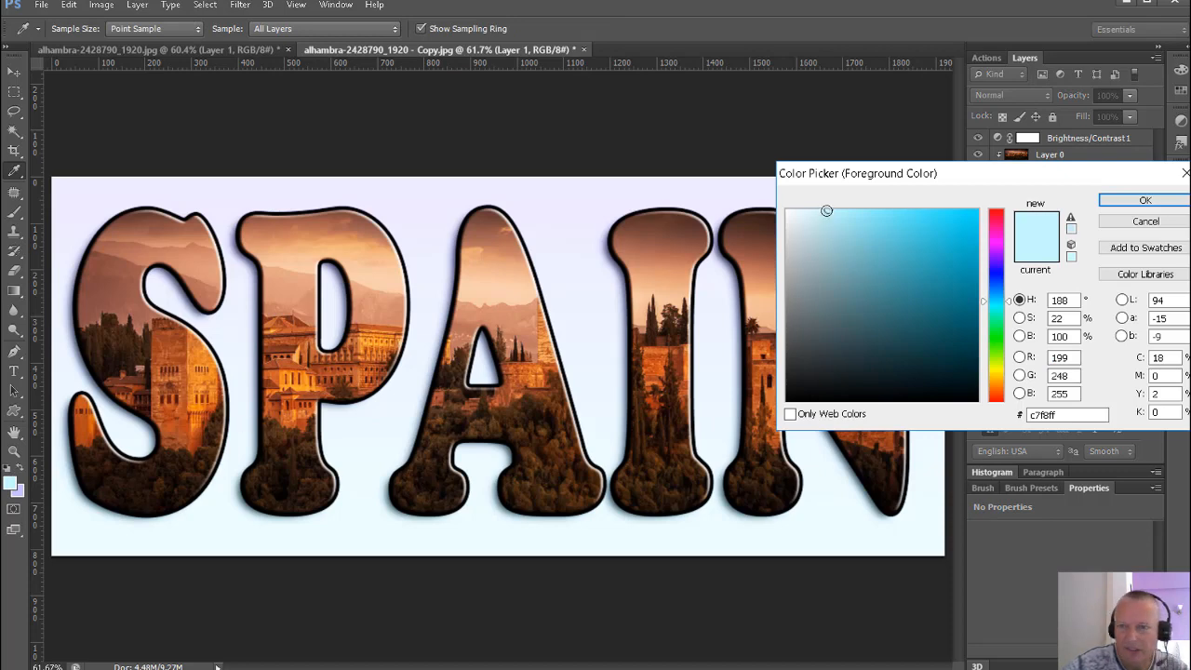
{"action": "left_click_drag", "start_coordinate": [915, 222], "coordinate": [888, 199]}
{"action": "left_click", "coordinate": [1146, 200]}
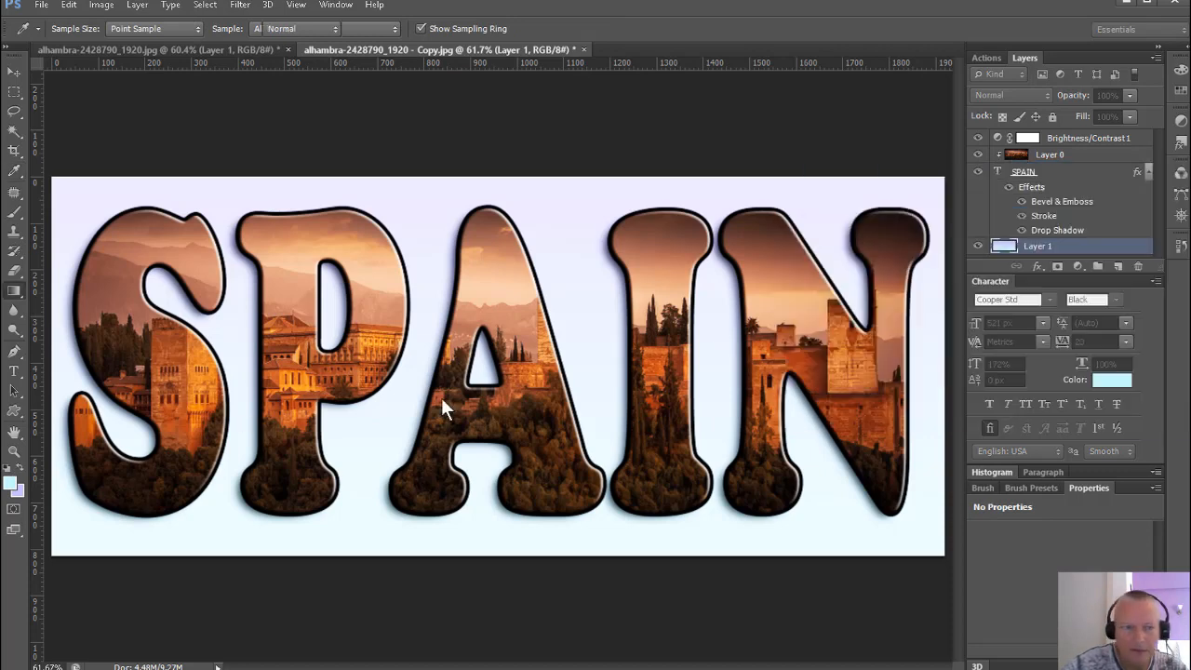
Set the background colour to violet-blue #826dff and refill Layer 1 with a slightly slanted linear gradient from the canvas's bottom to its top
{"action": "left_click", "coordinate": [16, 491]}
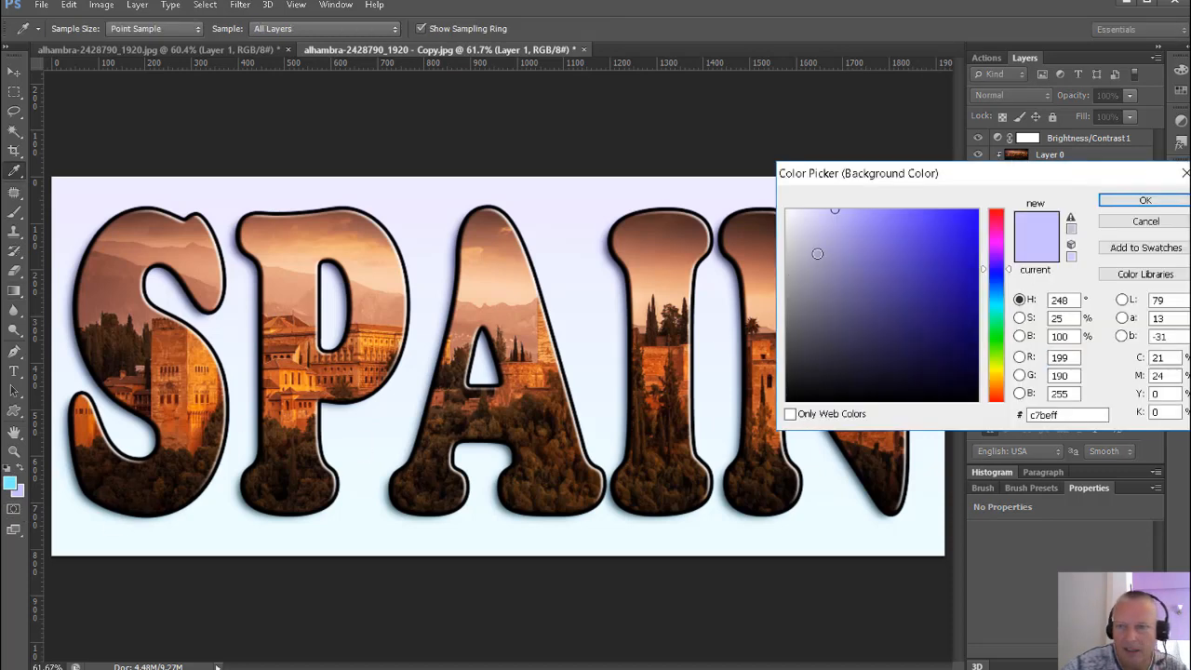
{"action": "left_click_drag", "start_coordinate": [895, 209], "coordinate": [896, 205]}
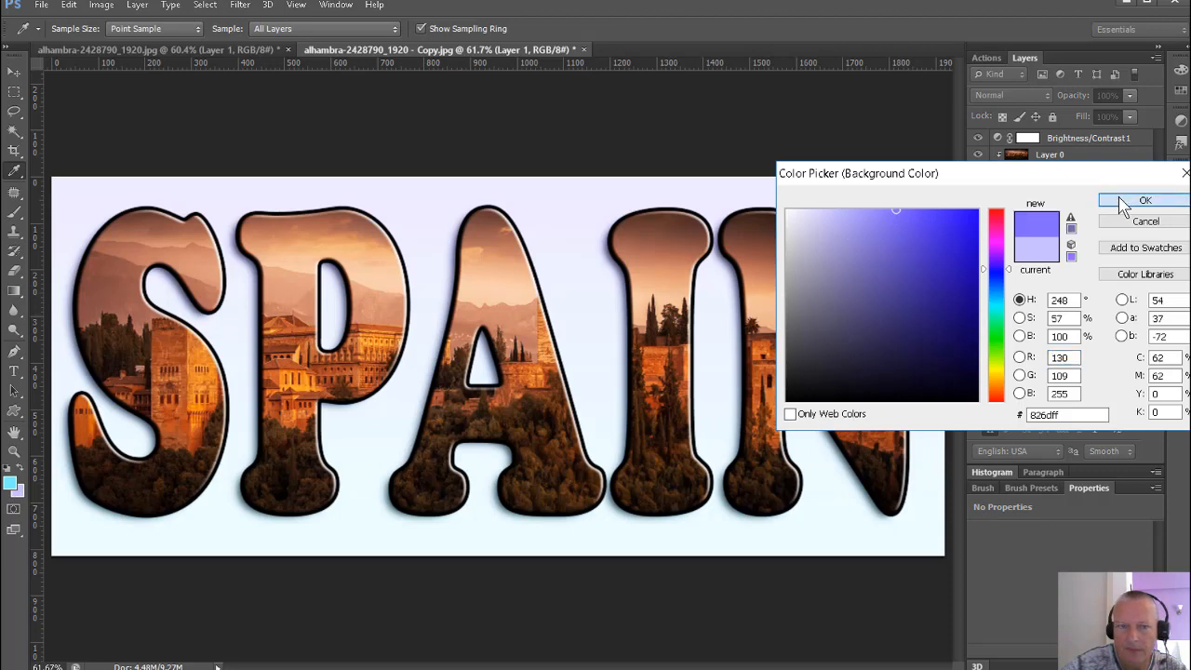
{"action": "left_click", "coordinate": [1145, 200]}
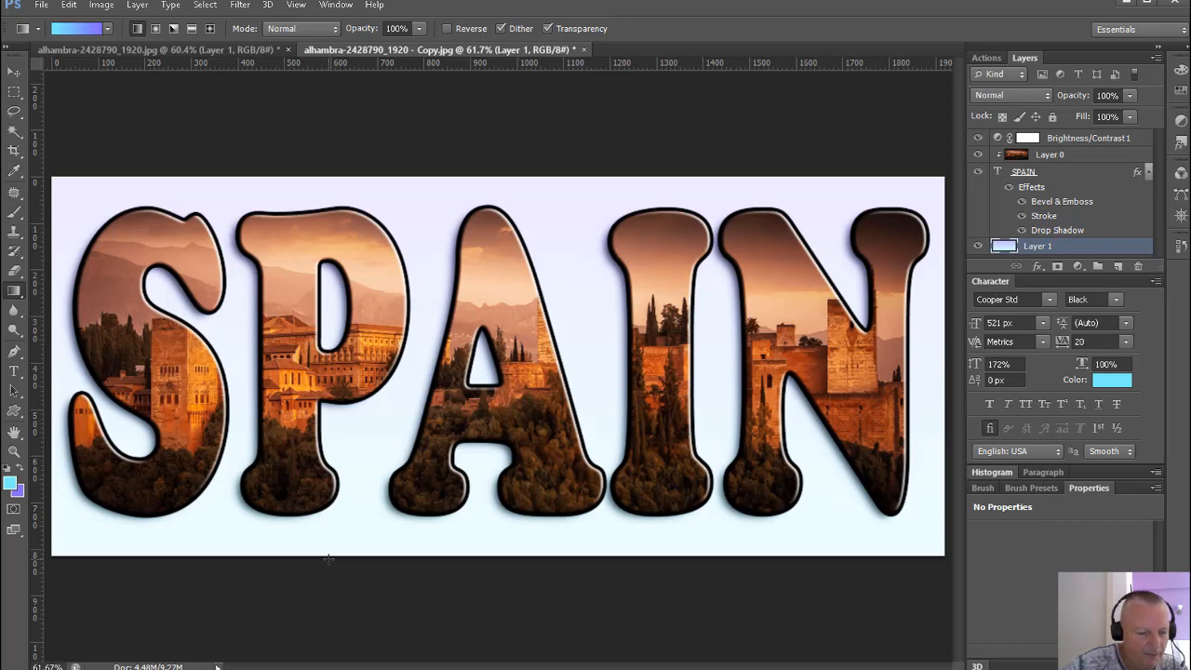
{"action": "left_click_drag", "start_coordinate": [328, 558], "coordinate": [447, 186]}
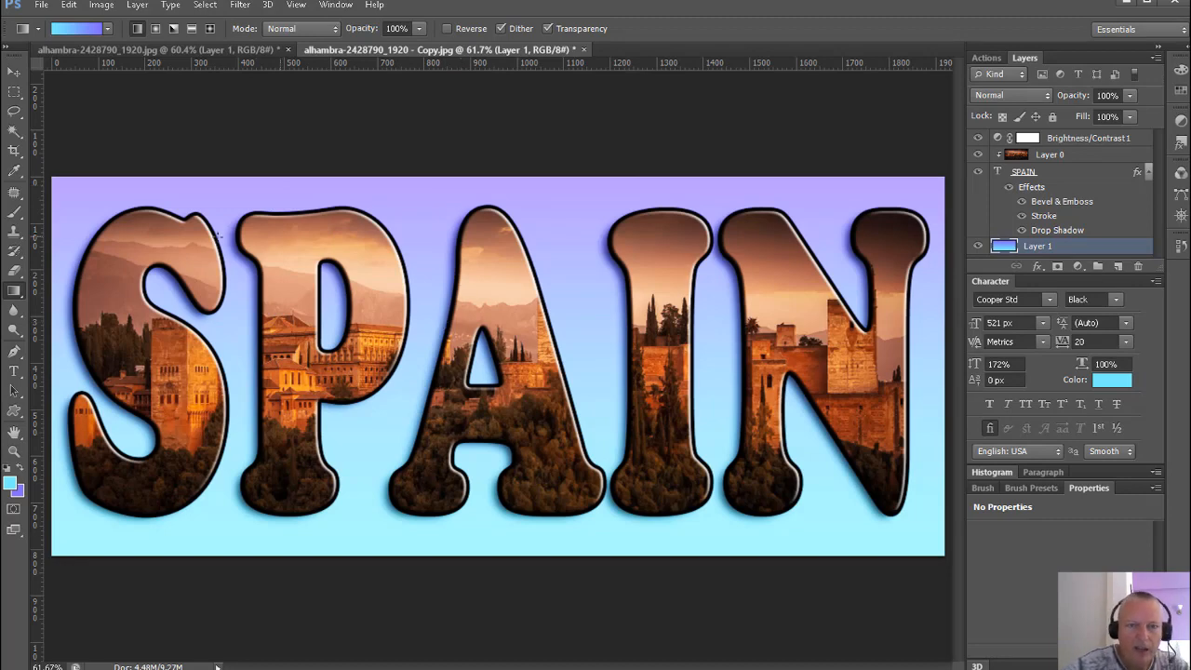
Set the background colour to very pale blue #e7f6ff and refill Layer 1 with a vertical linear gradient from the canvas's top edge to its bottom
{"action": "left_click", "coordinate": [16, 489]}
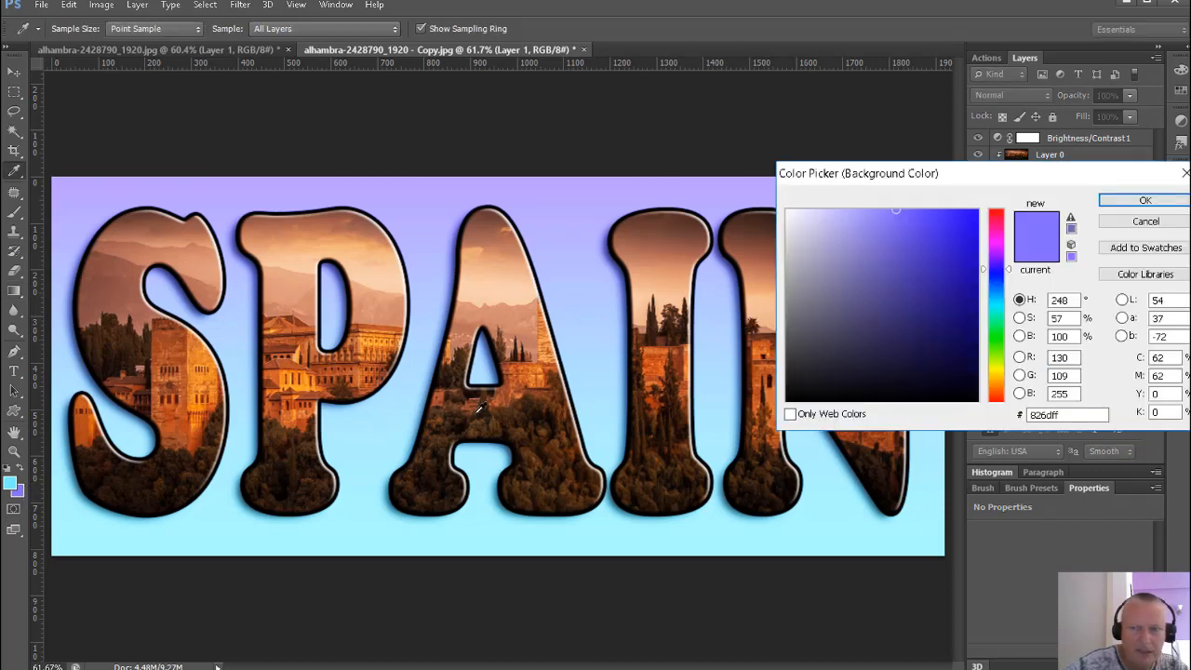
{"action": "left_click", "coordinate": [820, 210]}
{"action": "left_click", "coordinate": [999, 299]}
{"action": "left_click", "coordinate": [1001, 294]}
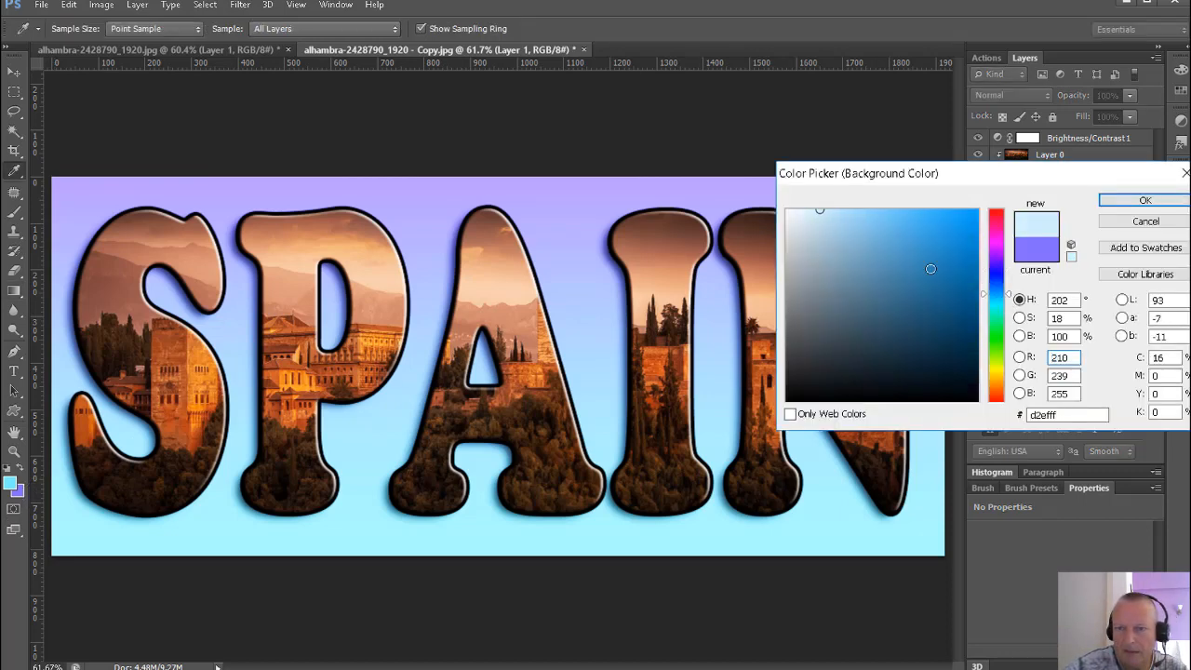
{"action": "left_click", "coordinate": [804, 206]}
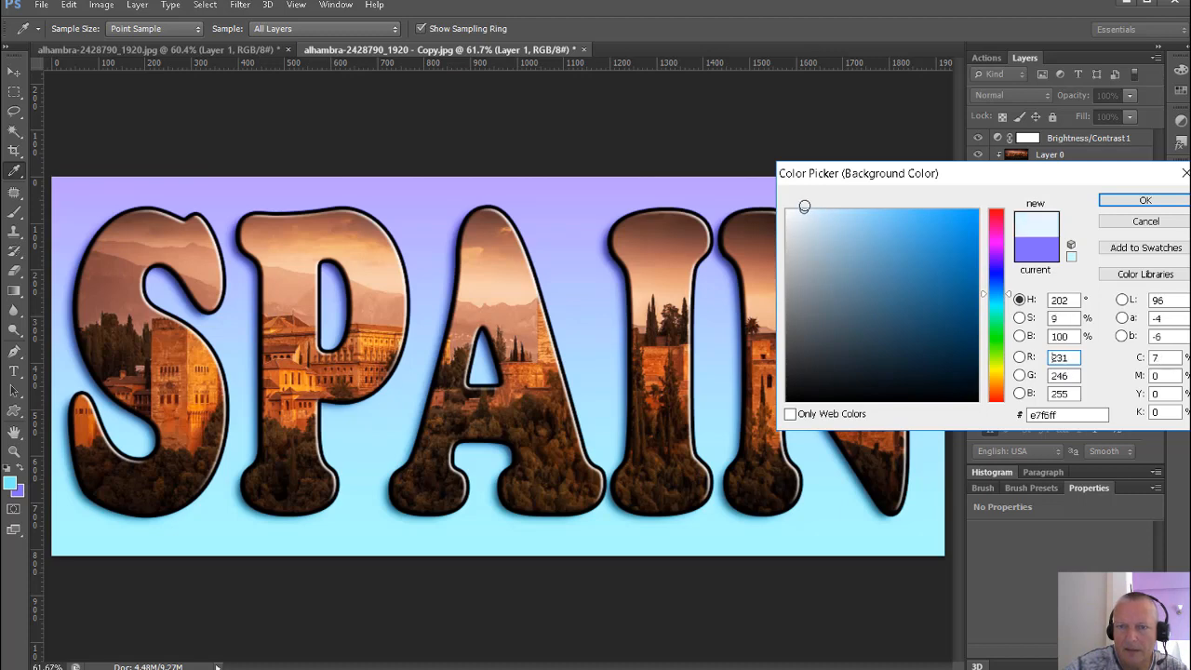
{"action": "left_click", "coordinate": [1145, 200]}
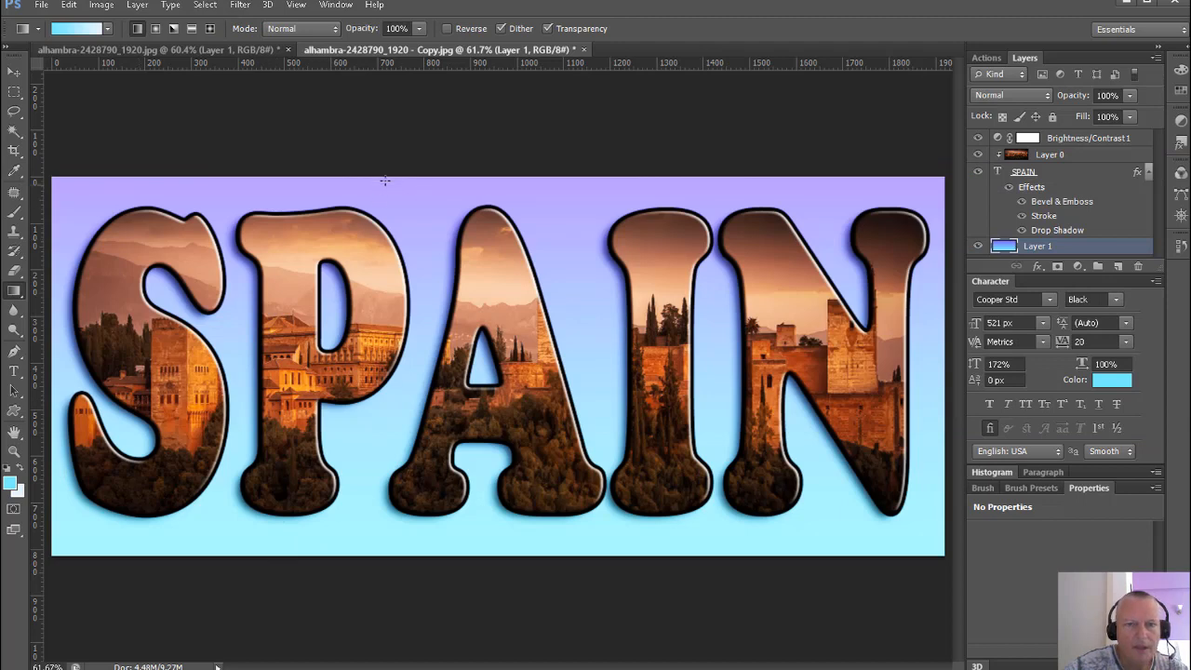
{"action": "left_click_drag", "start_coordinate": [403, 174], "coordinate": [404, 556]}
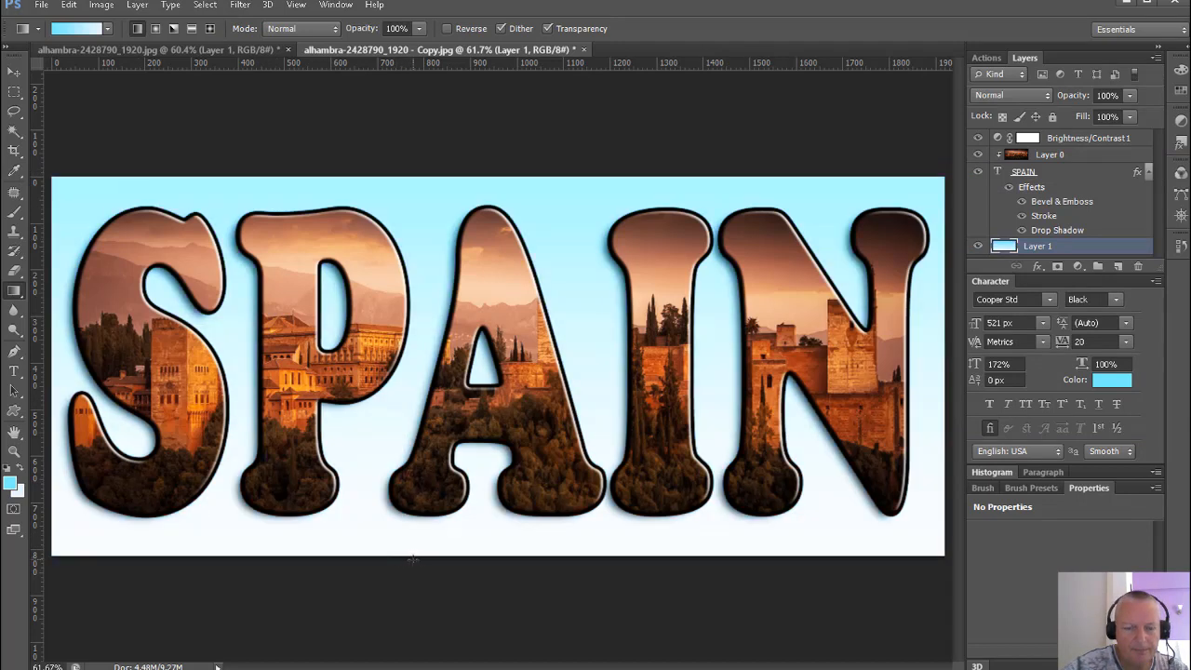